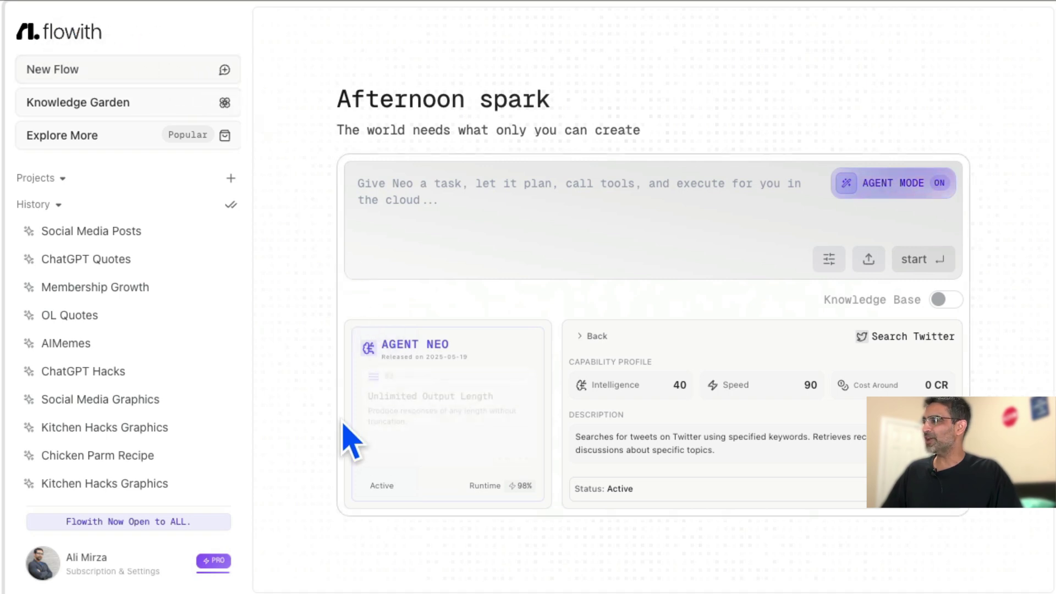
Turn Agent Mode off, on, then off again, and place the cursor in the 'Ask AI anything' box.
{"action": "left_click", "coordinate": [886, 190]}
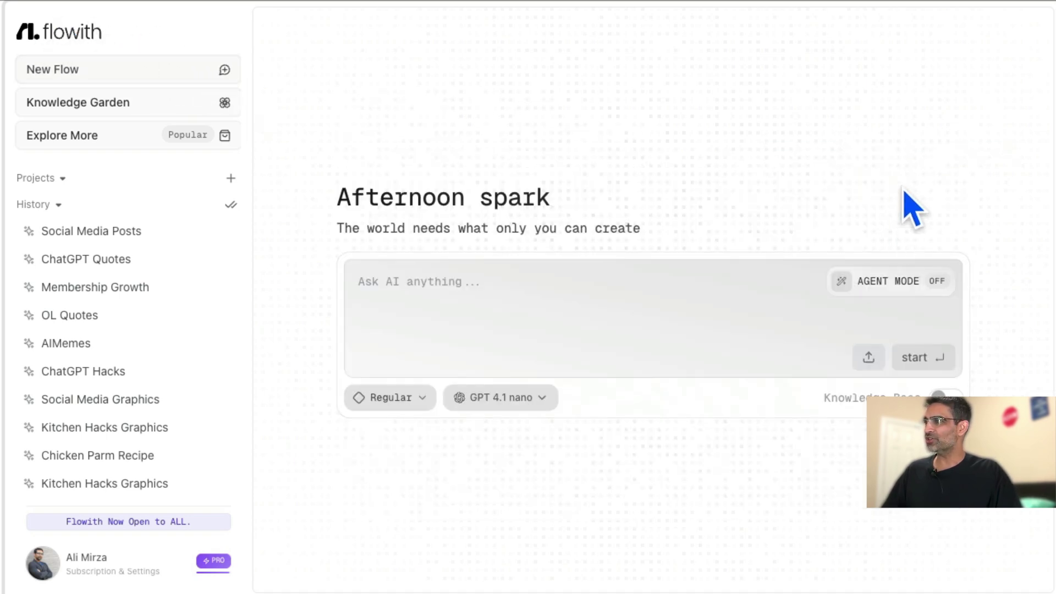
{"action": "left_click", "coordinate": [930, 284]}
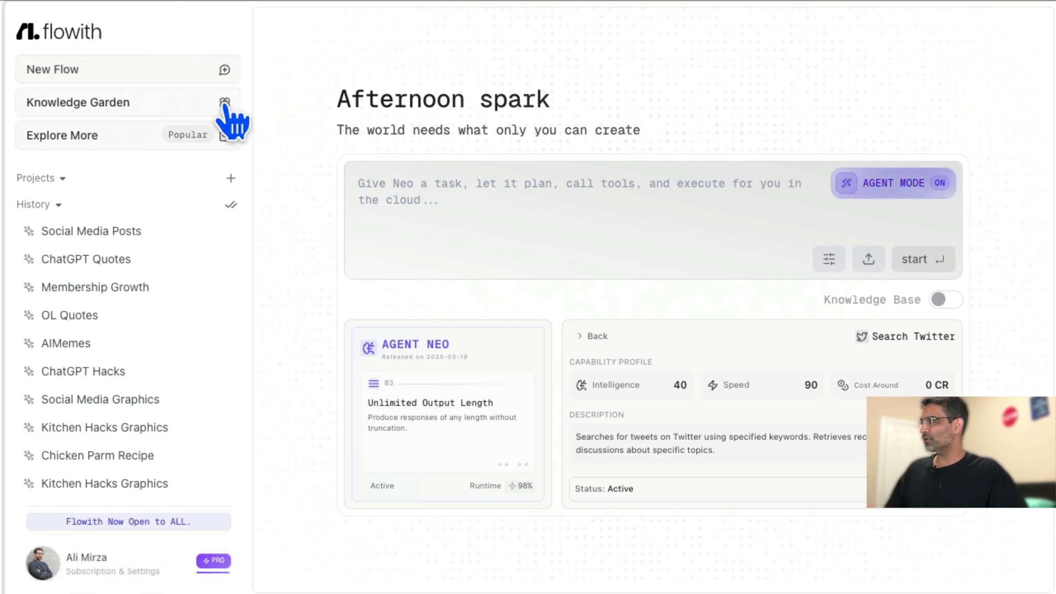
{"action": "scroll", "coordinate": [171, 259], "scroll_direction": "down", "scroll_amount": 3}
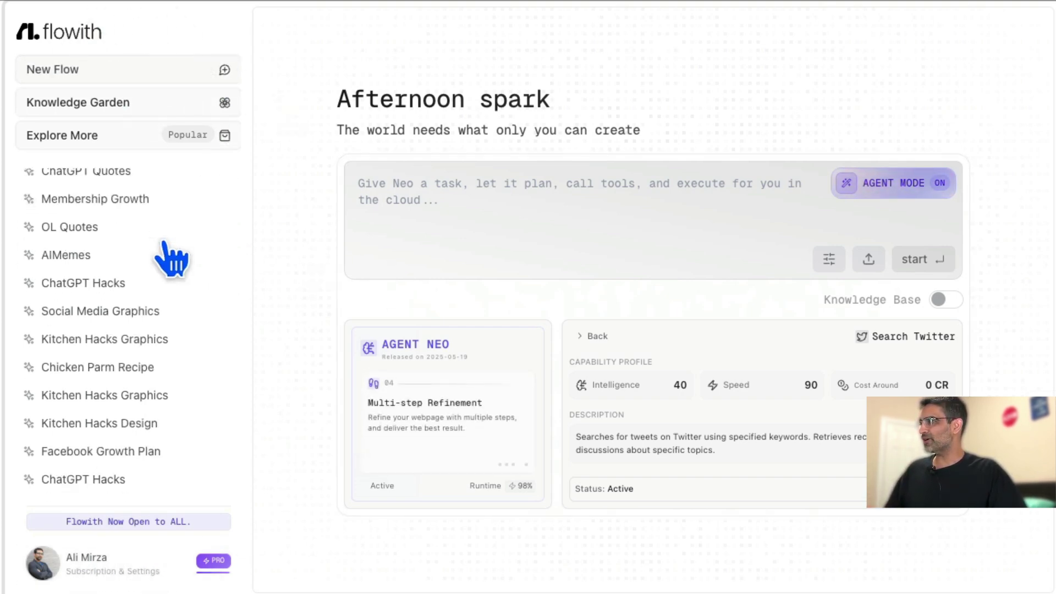
{"action": "scroll", "coordinate": [170, 255], "scroll_direction": "down", "scroll_amount": 5}
{"action": "scroll", "coordinate": [170, 256], "scroll_direction": "up", "scroll_amount": 10}
{"action": "left_click", "coordinate": [894, 190]}
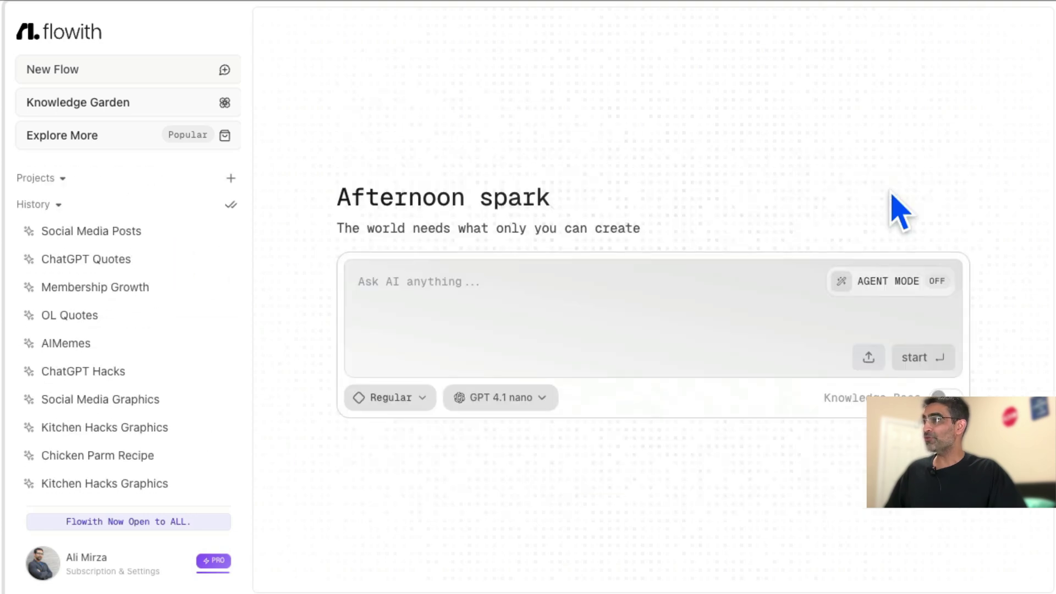
{"action": "left_click", "coordinate": [562, 312]}
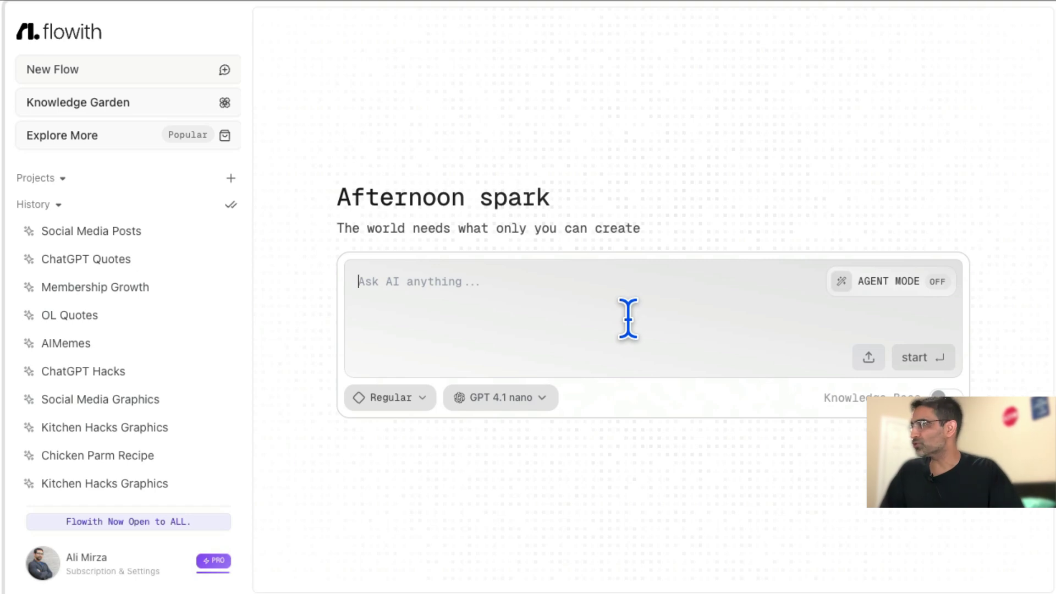
Open the ChatGPT Quotes flow and zoom in to read its 10-quote-graphics prompt citing TechRadar.
{"action": "left_click", "coordinate": [115, 259]}
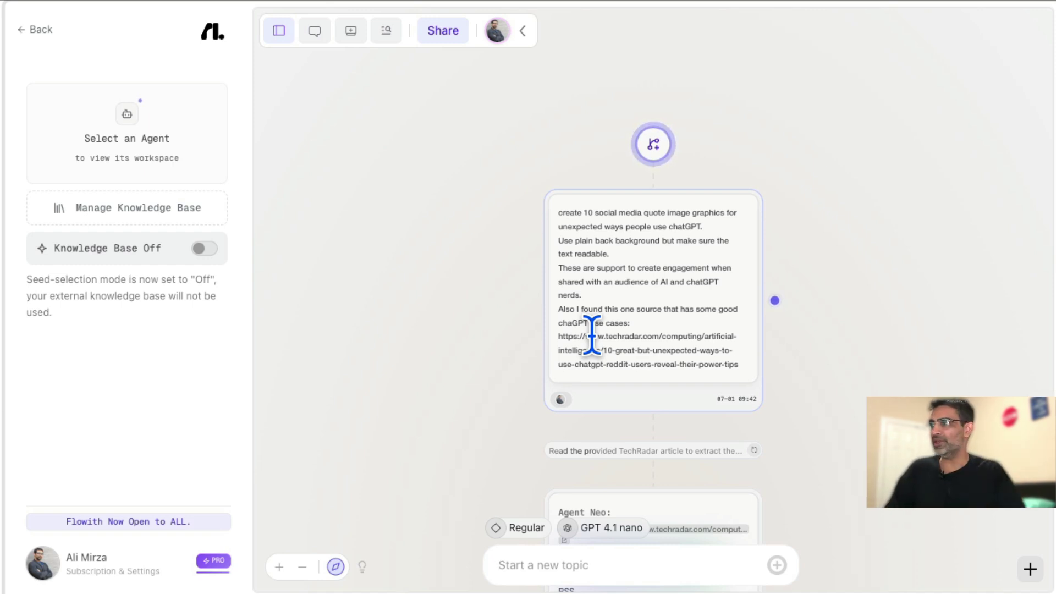
{"action": "scroll", "coordinate": [721, 238], "scroll_direction": "down", "scroll_amount": 2}
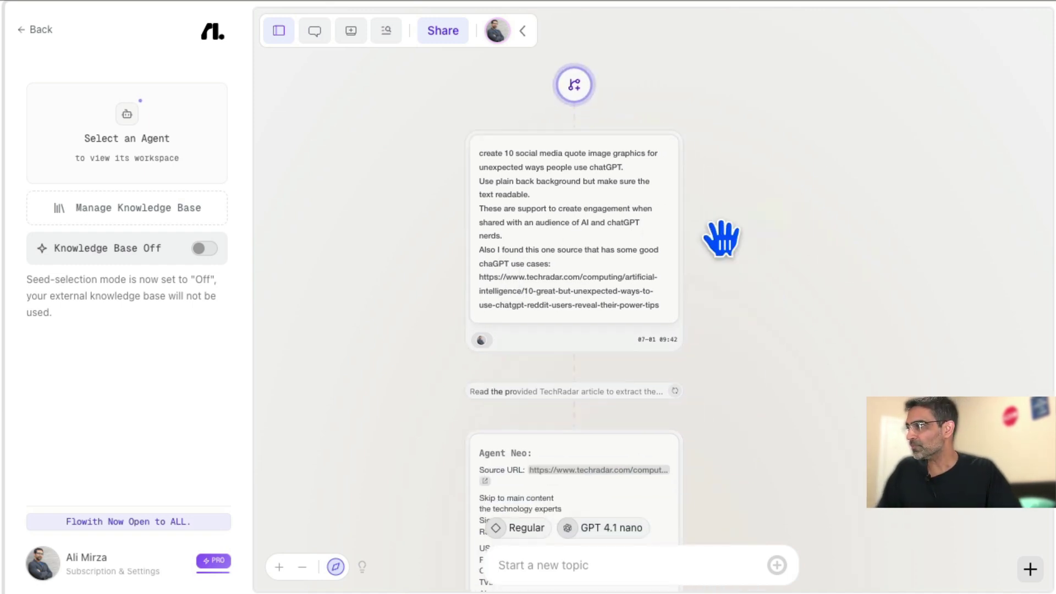
{"action": "left_click", "coordinate": [280, 566]}
{"action": "scroll", "coordinate": [802, 325], "scroll_direction": "down", "scroll_amount": 1}
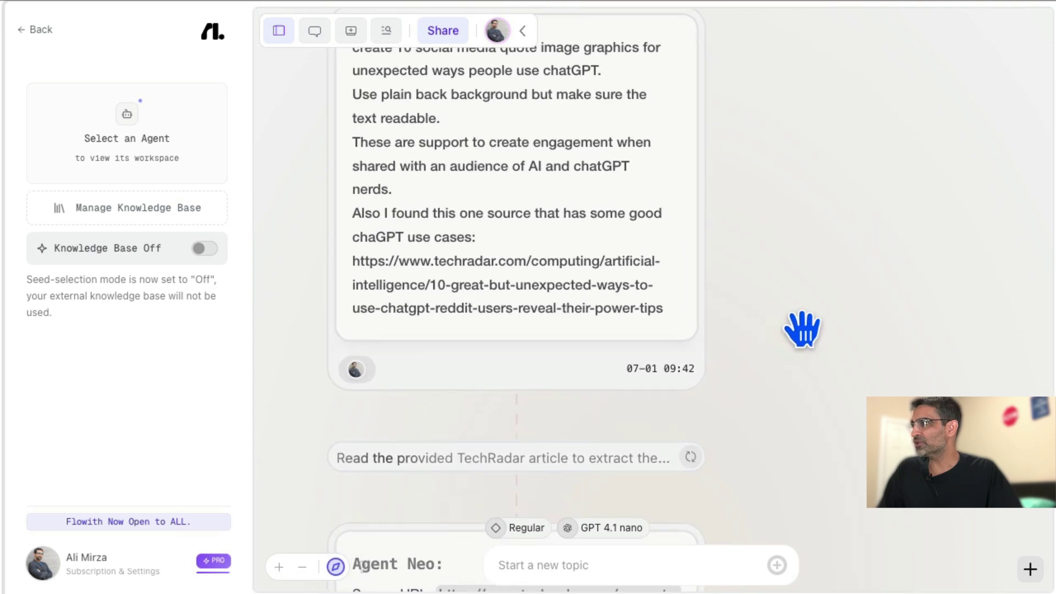
{"action": "scroll", "coordinate": [801, 275], "scroll_direction": "up", "scroll_amount": 2}
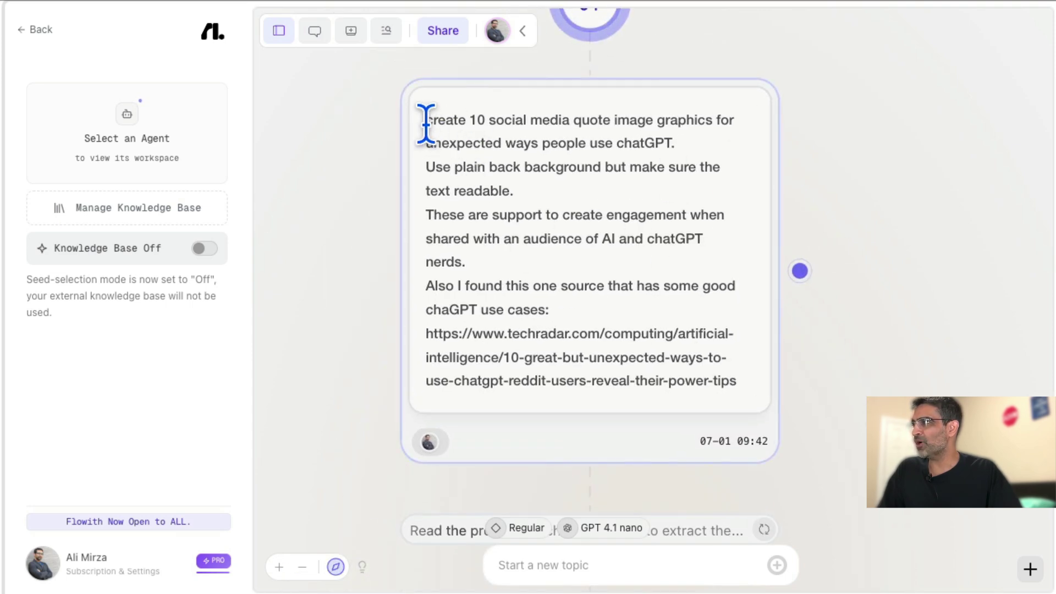
{"action": "left_click", "coordinate": [451, 115]}
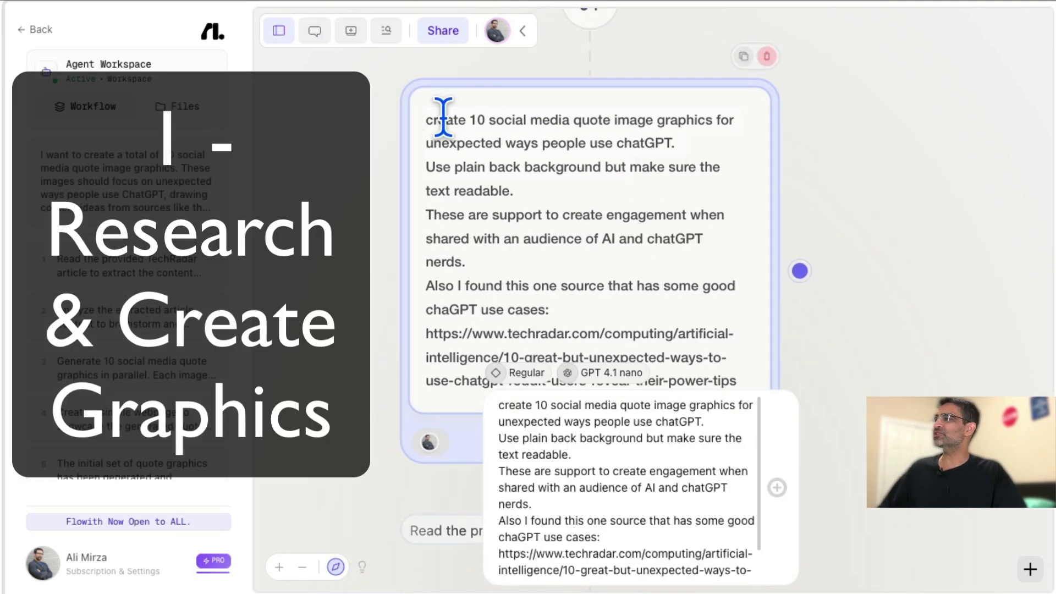
{"action": "left_click", "coordinate": [908, 207]}
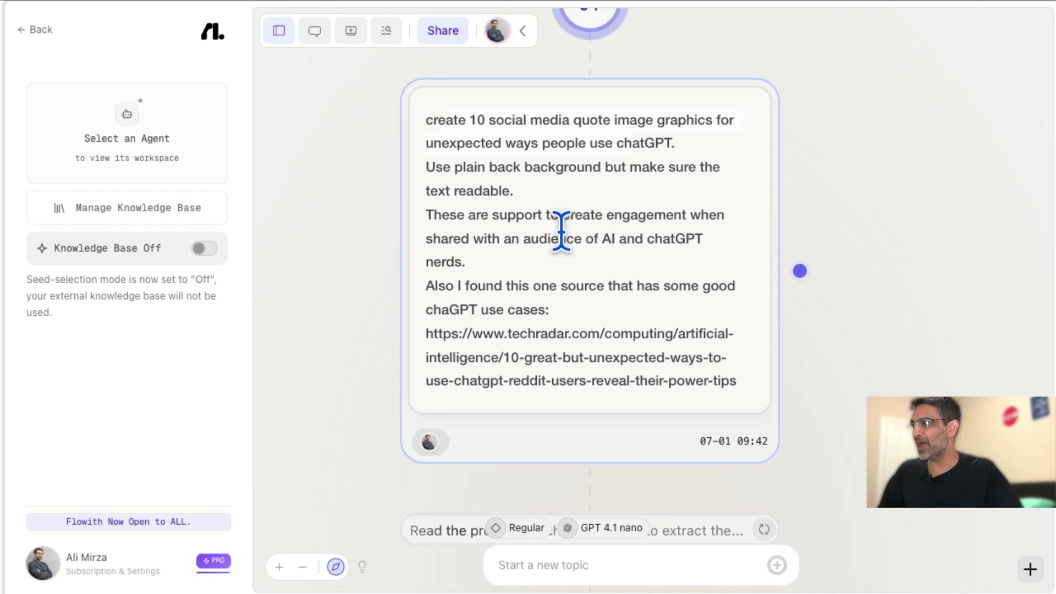
{"action": "scroll", "coordinate": [569, 282], "scroll_direction": "down", "scroll_amount": 1}
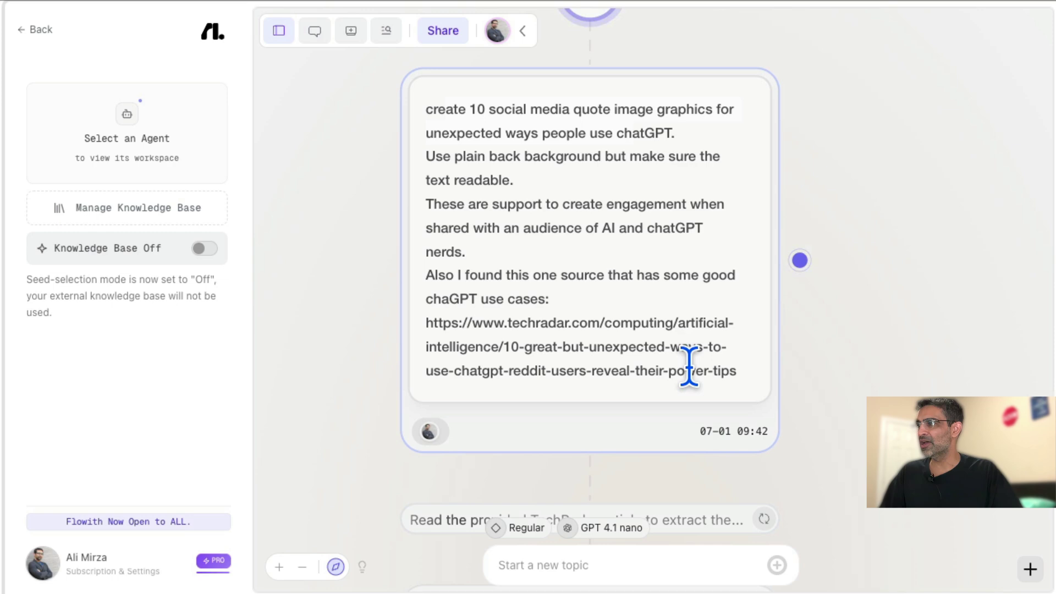
Show the agent workflow behind the 'Read the provided TechRadar article' node.
{"action": "scroll", "coordinate": [789, 338], "scroll_direction": "down", "scroll_amount": 3}
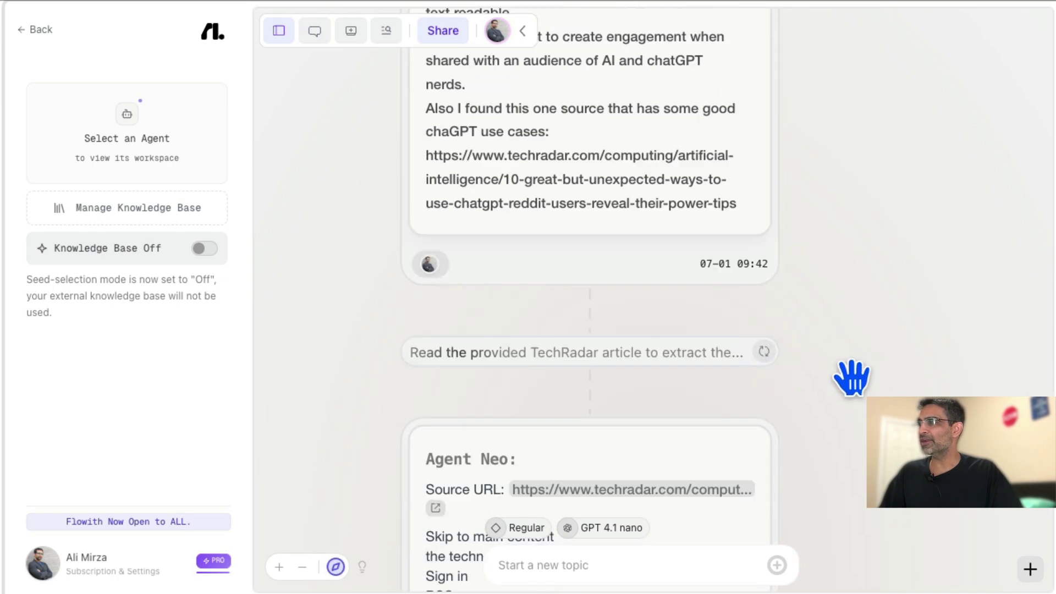
{"action": "left_click_drag", "start_coordinate": [836, 434], "coordinate": [827, 320]}
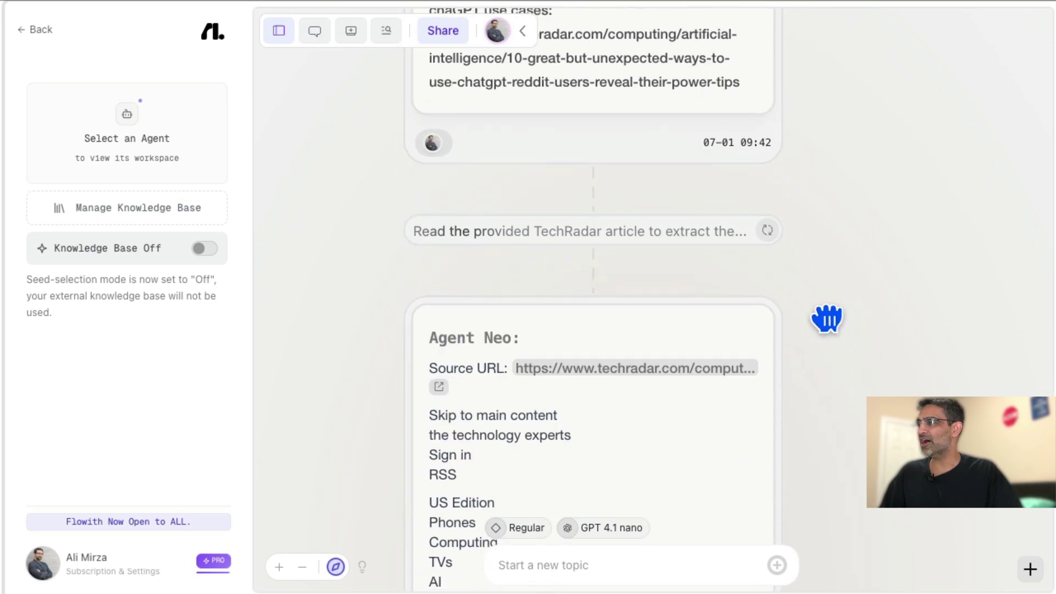
{"action": "left_click", "coordinate": [601, 233]}
{"action": "scroll", "coordinate": [212, 258], "scroll_direction": "down", "scroll_amount": 1}
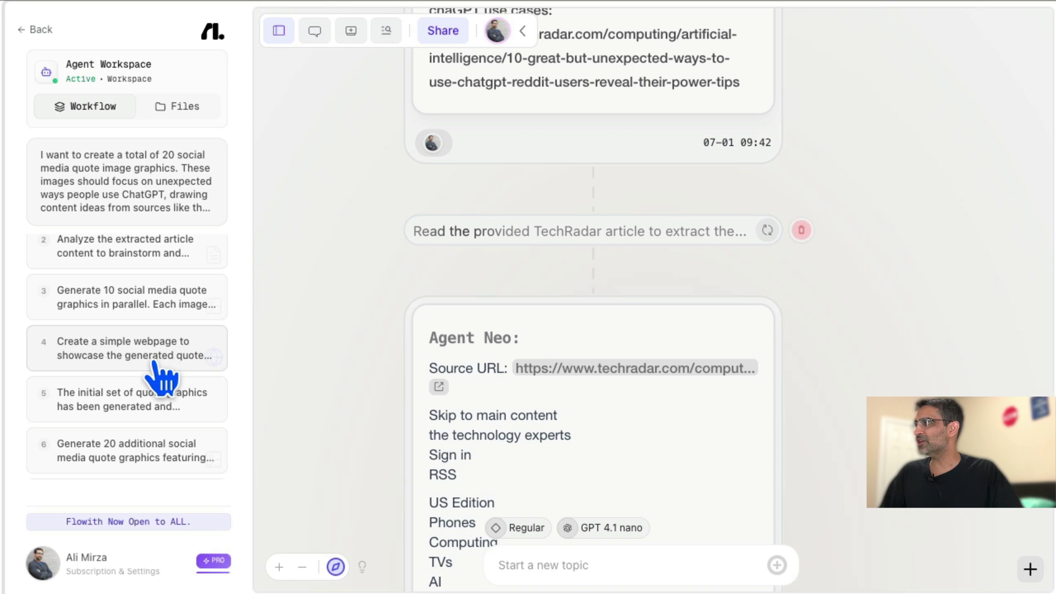
{"action": "scroll", "coordinate": [138, 308], "scroll_direction": "up", "scroll_amount": 1}
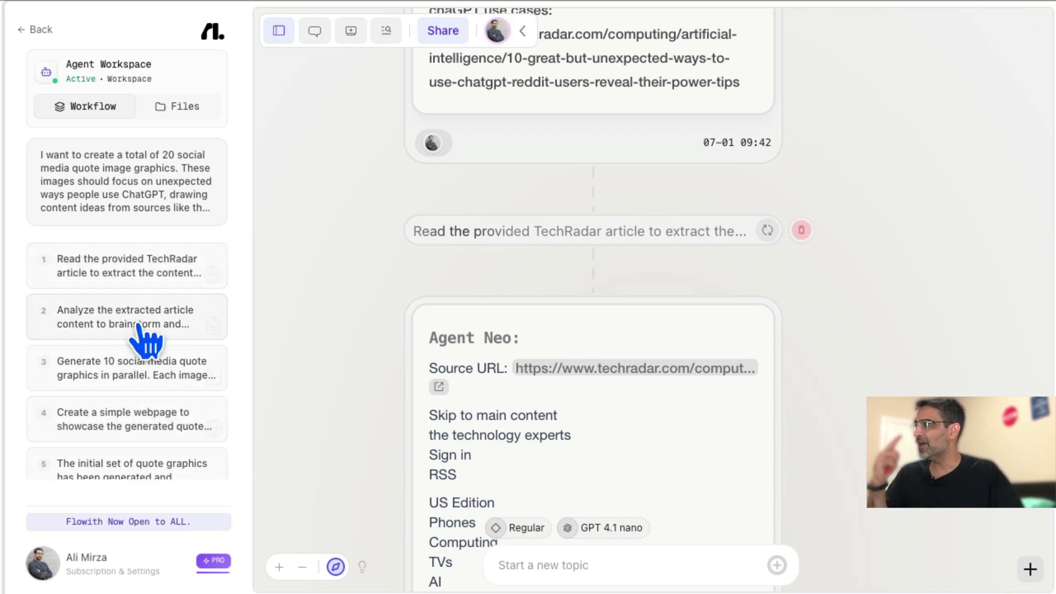
{"action": "scroll", "coordinate": [143, 352], "scroll_direction": "down", "scroll_amount": 2}
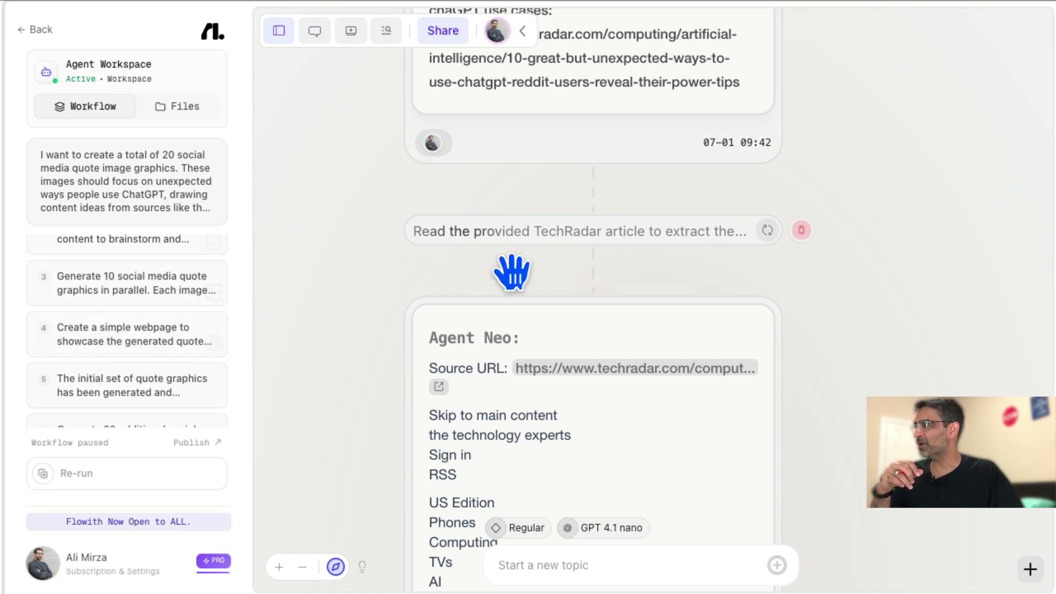
{"action": "scroll", "coordinate": [875, 300], "scroll_direction": "down", "scroll_amount": 2}
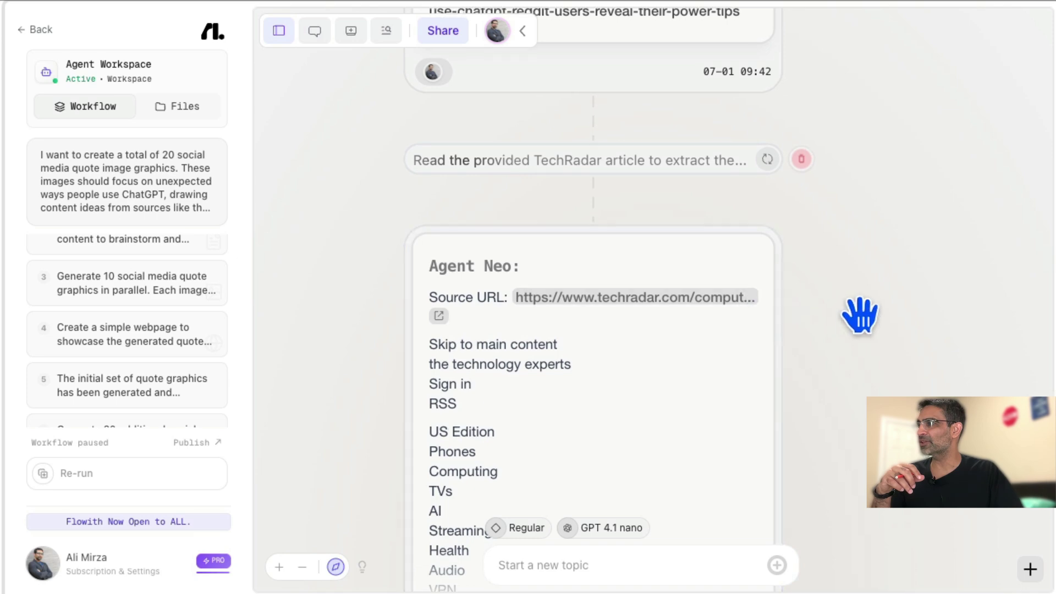
{"action": "scroll", "coordinate": [861, 313], "scroll_direction": "down", "scroll_amount": 5}
{"action": "scroll", "coordinate": [913, 314], "scroll_direction": "down", "scroll_amount": 15}
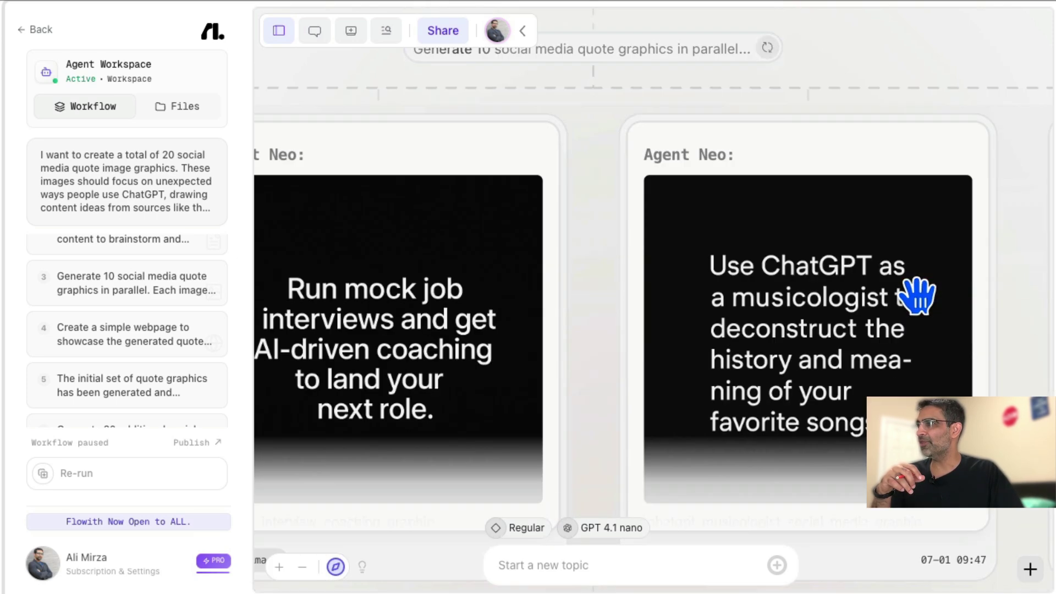
Zoom out and preview the 'Transcribe and summarize' quote graphic full-size.
{"action": "left_click", "coordinate": [302, 567]}
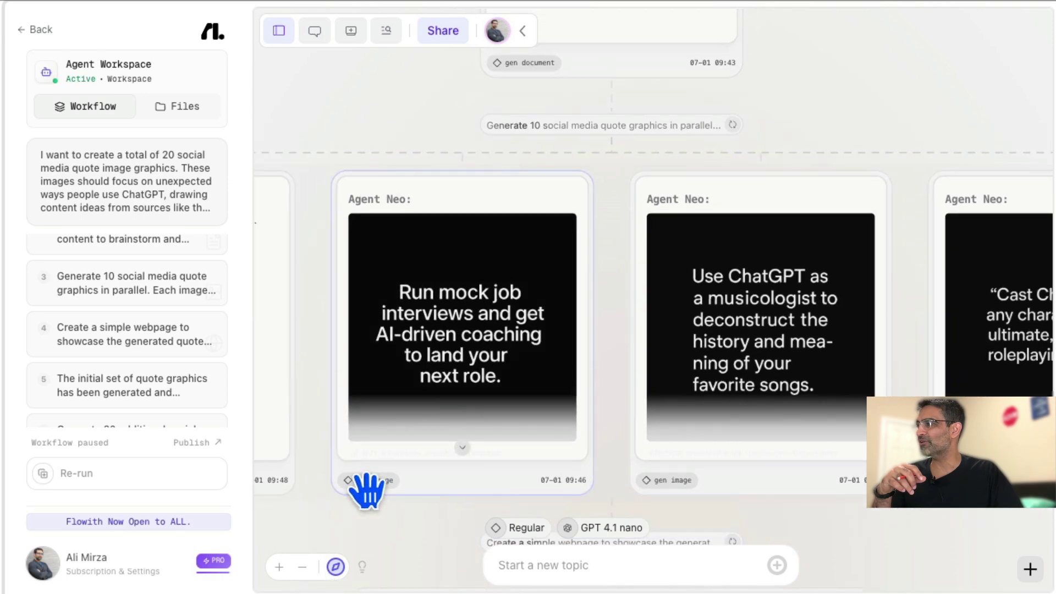
{"action": "left_click_drag", "start_coordinate": [365, 488], "coordinate": [783, 438]}
{"action": "left_click_drag", "start_coordinate": [559, 437], "coordinate": [703, 426]}
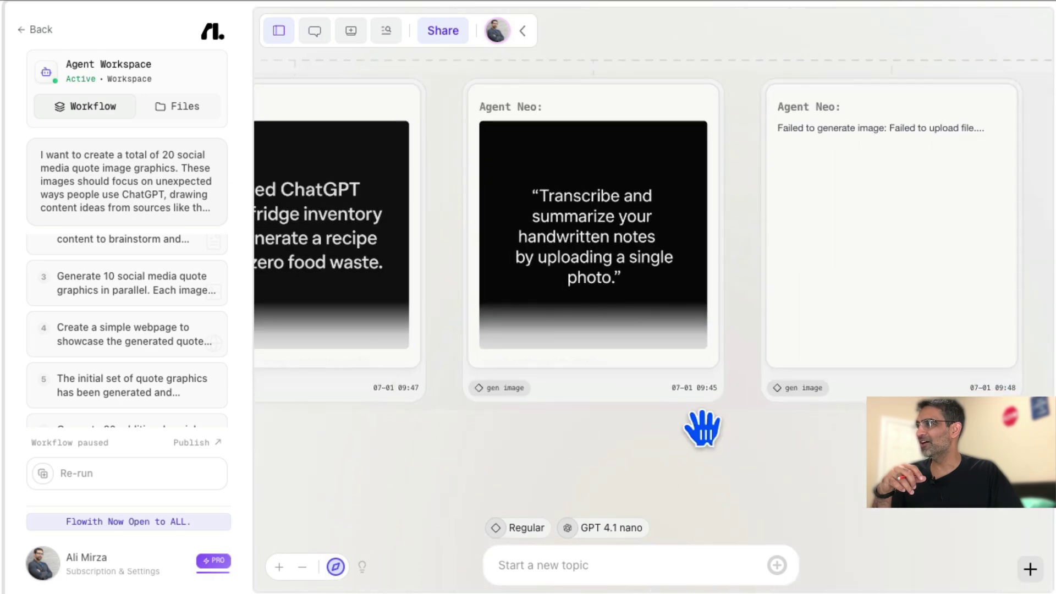
{"action": "left_click", "coordinate": [589, 275]}
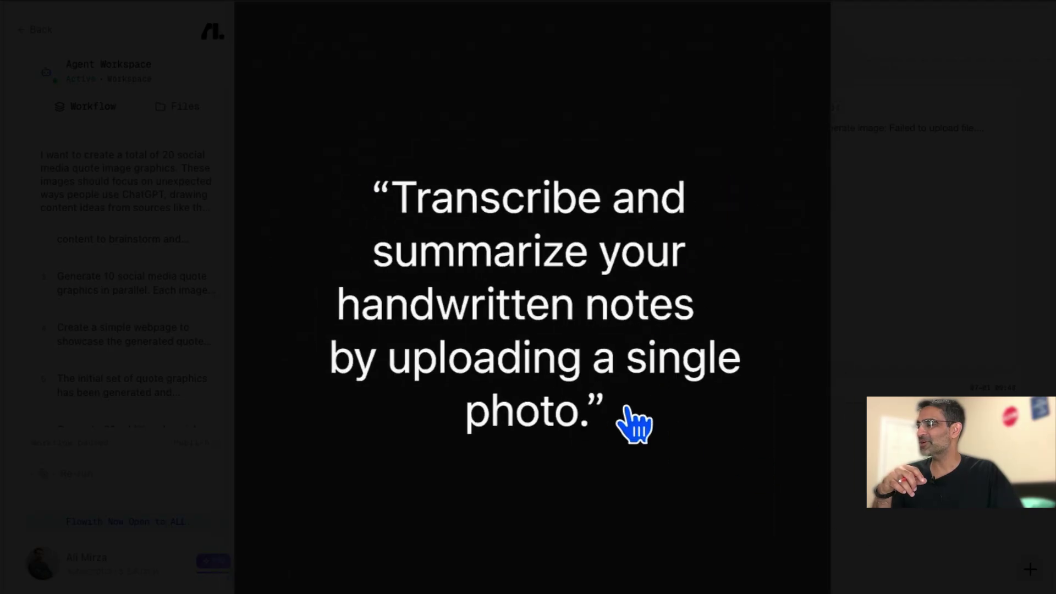
{"action": "left_click", "coordinate": [902, 512]}
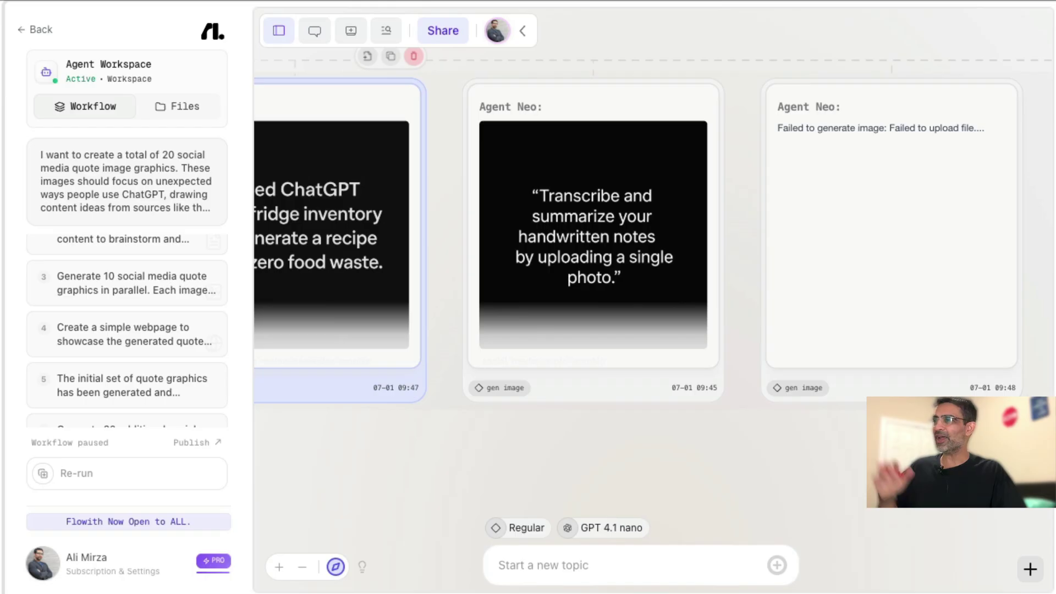
Zoom out further to reveal the webpage preview and 'Hidden Ways To Use ChatGPT' images.
{"action": "scroll", "coordinate": [722, 314], "scroll_direction": "down", "scroll_amount": 2}
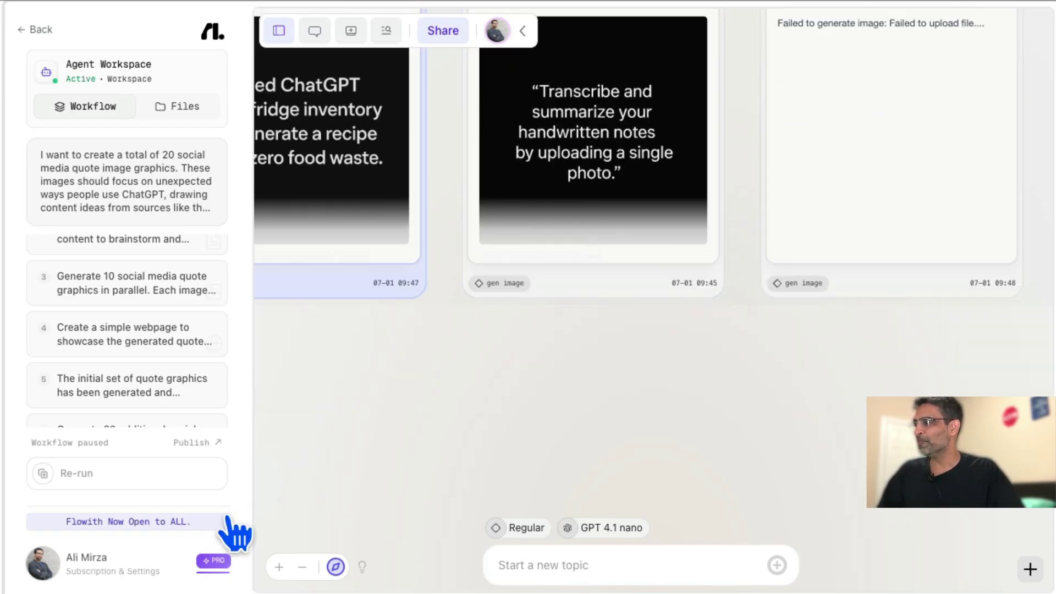
{"action": "left_click", "coordinate": [302, 568]}
{"action": "left_click", "coordinate": [302, 567]}
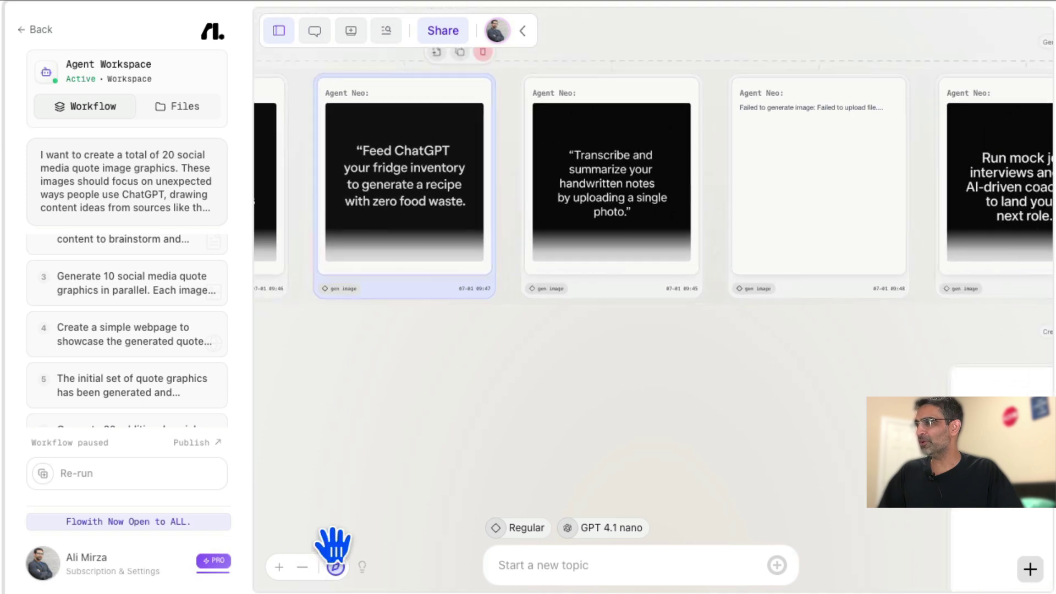
{"action": "left_click_drag", "start_coordinate": [738, 367], "coordinate": [337, 337]}
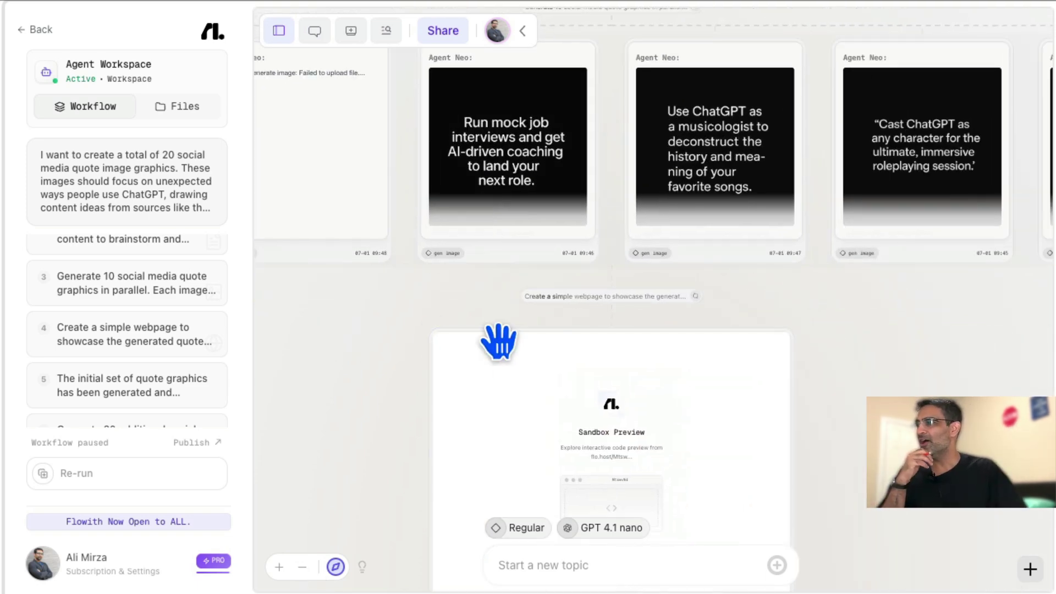
{"action": "scroll", "coordinate": [874, 301], "scroll_direction": "down", "scroll_amount": 9}
Finish panning the ChatGPT quote canvas and return to the Flowith home page.
{"action": "scroll", "coordinate": [868, 307], "scroll_direction": "down", "scroll_amount": 4}
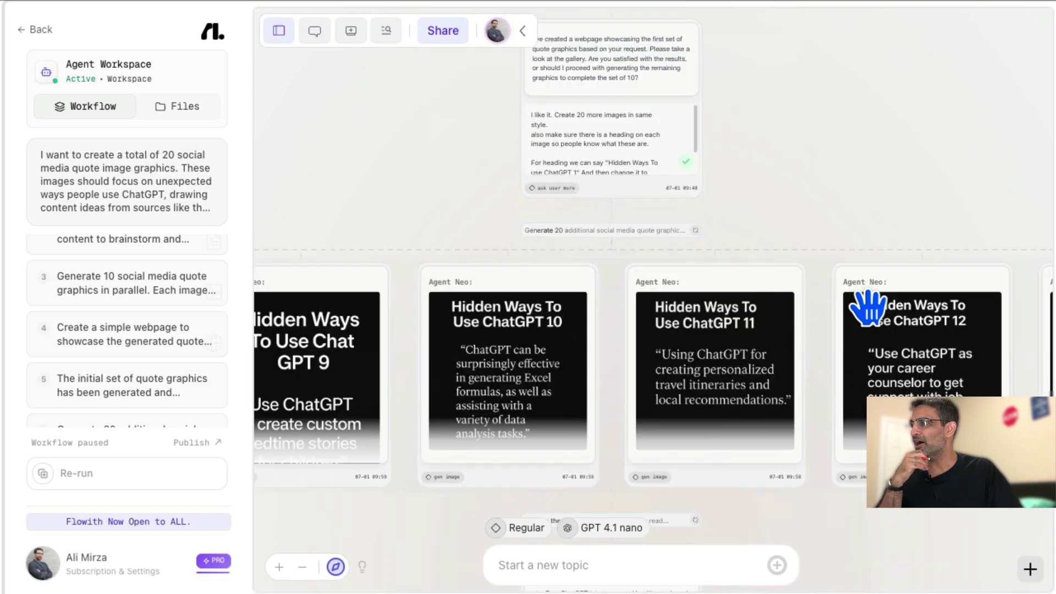
{"action": "left_click_drag", "start_coordinate": [342, 513], "coordinate": [476, 500]}
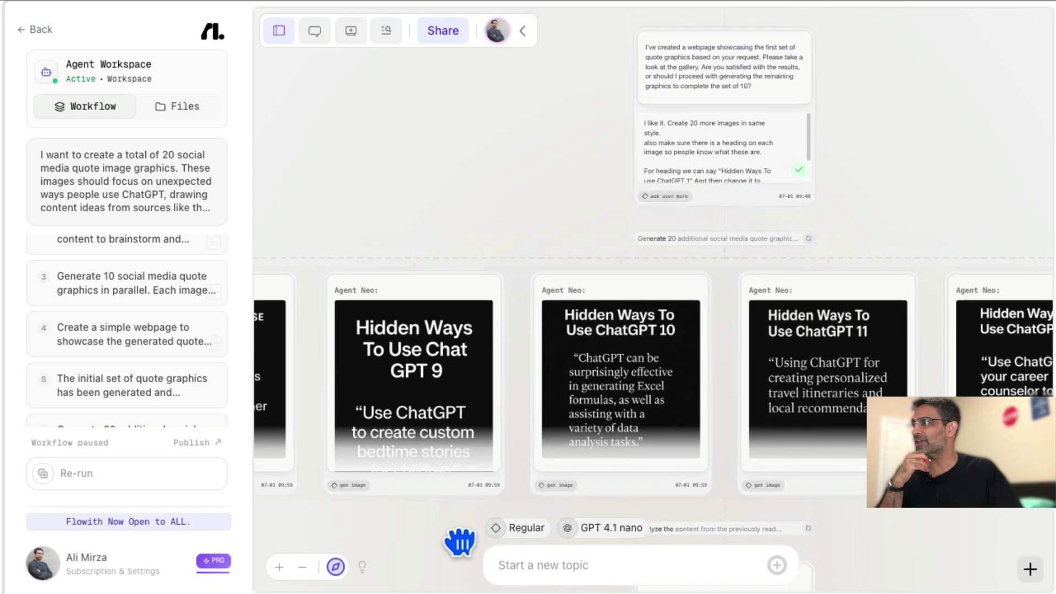
{"action": "scroll", "coordinate": [603, 213], "scroll_direction": "up", "scroll_amount": 3}
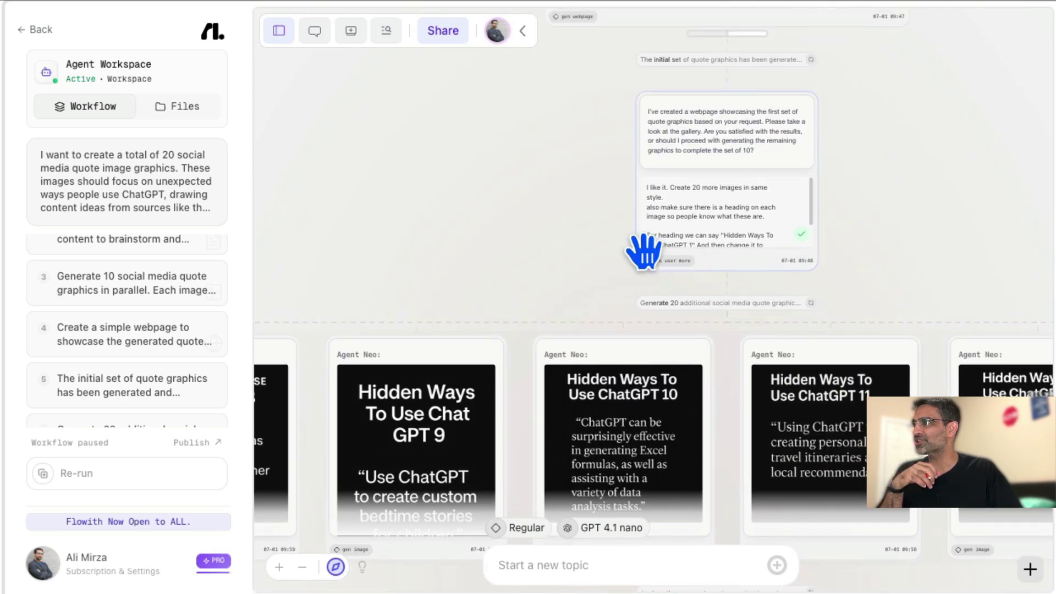
{"action": "scroll", "coordinate": [644, 251], "scroll_direction": "left", "scroll_amount": 10}
{"action": "scroll", "coordinate": [643, 252], "scroll_direction": "down", "scroll_amount": 3}
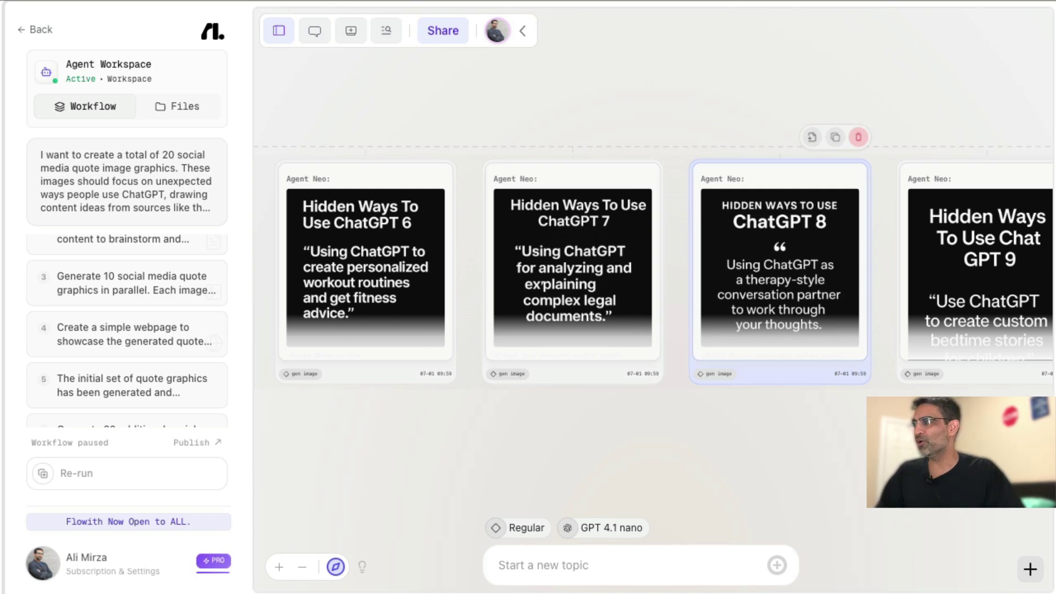
{"action": "scroll", "coordinate": [727, 408], "scroll_direction": "down", "scroll_amount": 3}
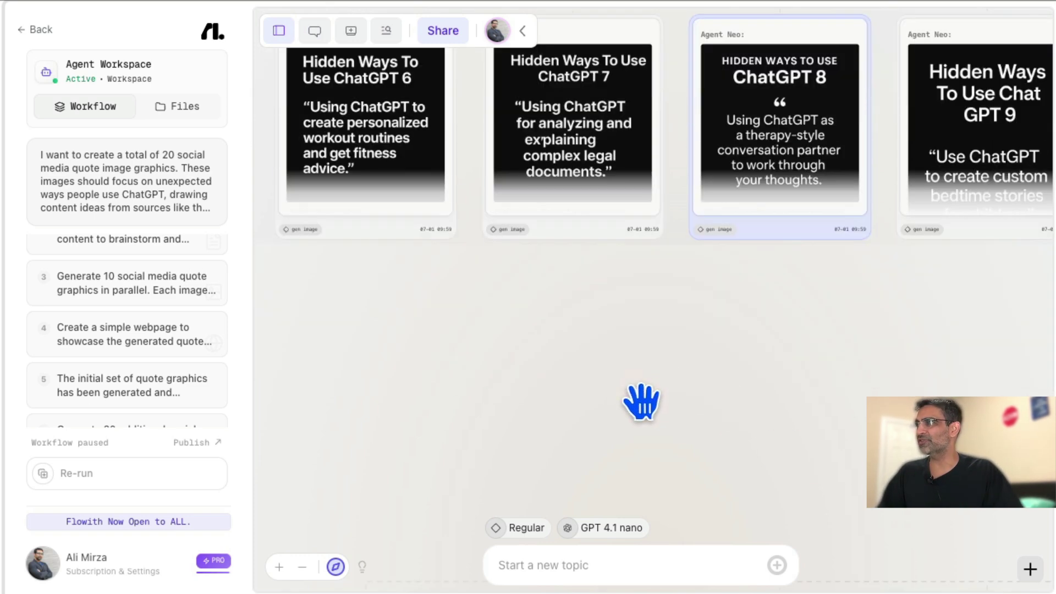
{"action": "scroll", "coordinate": [641, 402], "scroll_direction": "down", "scroll_amount": 5}
{"action": "left_click", "coordinate": [32, 30]}
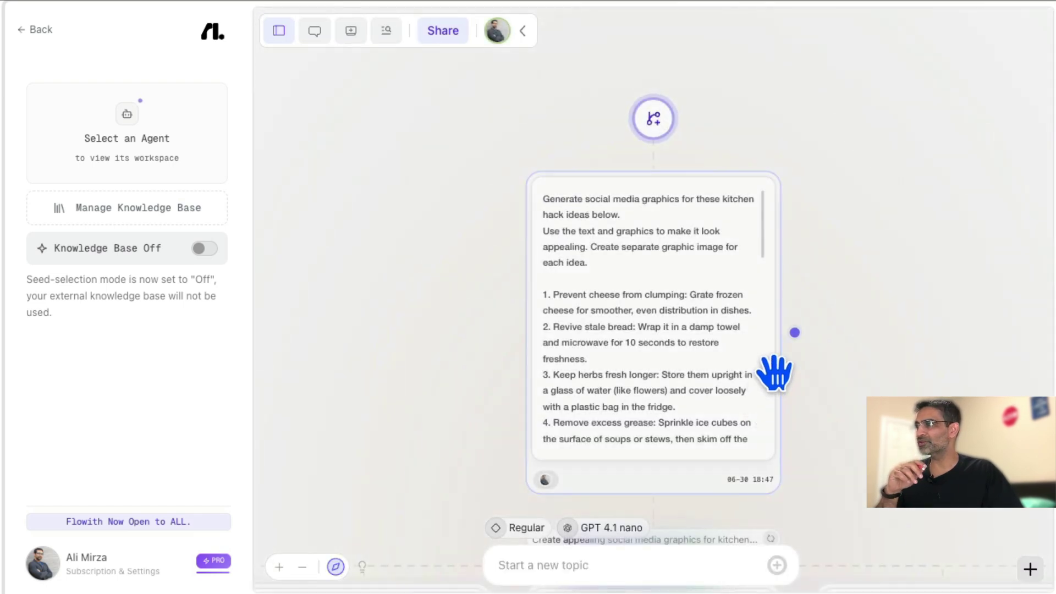
Zoom in to read the full kitchen hack prompt, then scroll down to the generated image cards.
{"action": "left_click", "coordinate": [662, 330]}
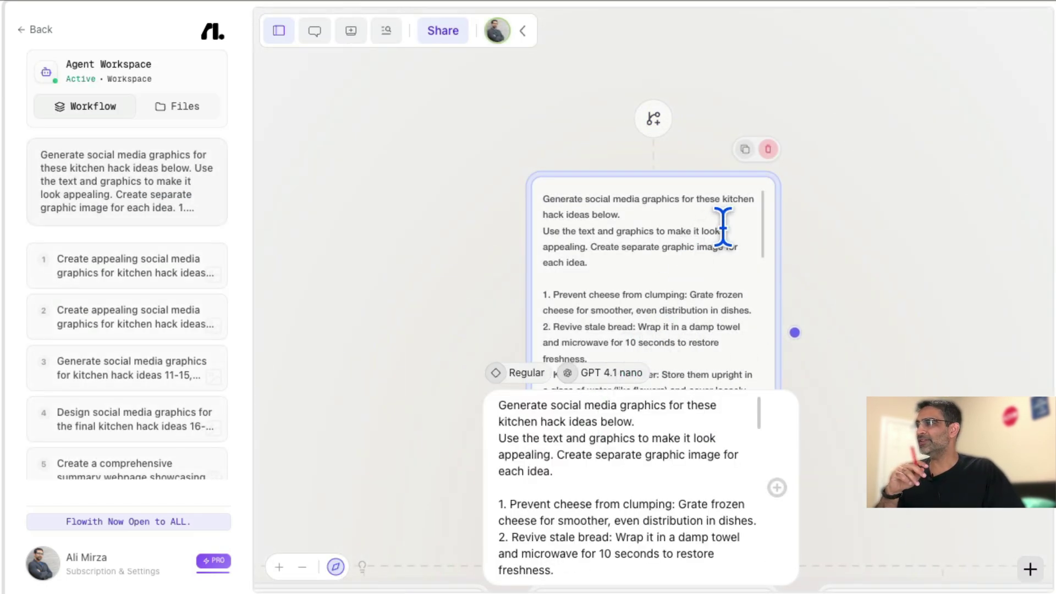
{"action": "left_click", "coordinate": [858, 251]}
{"action": "scroll", "coordinate": [725, 285], "scroll_direction": "down", "scroll_amount": 2}
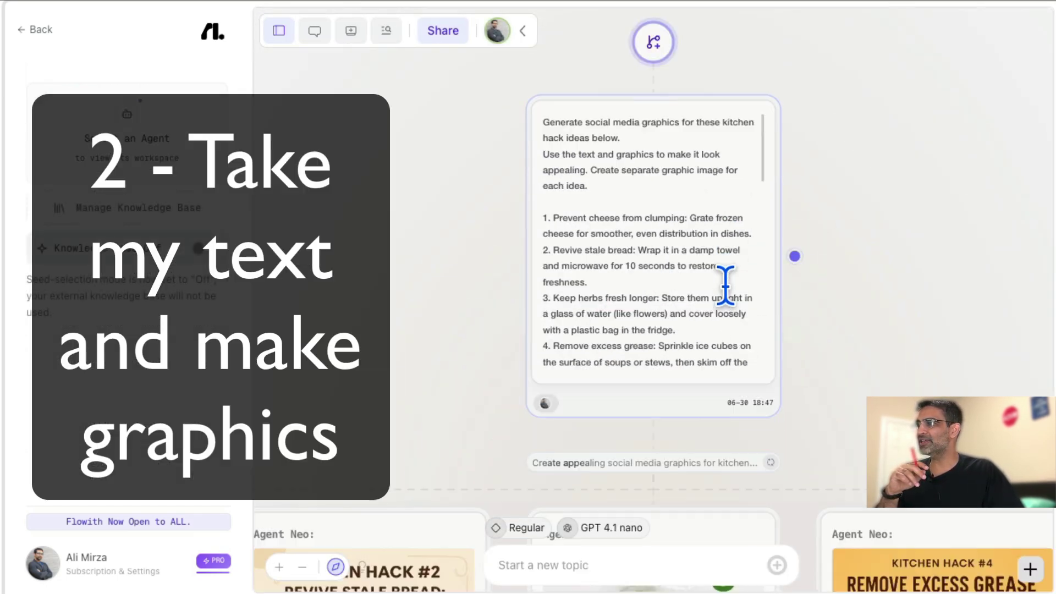
{"action": "left_click", "coordinate": [279, 567]}
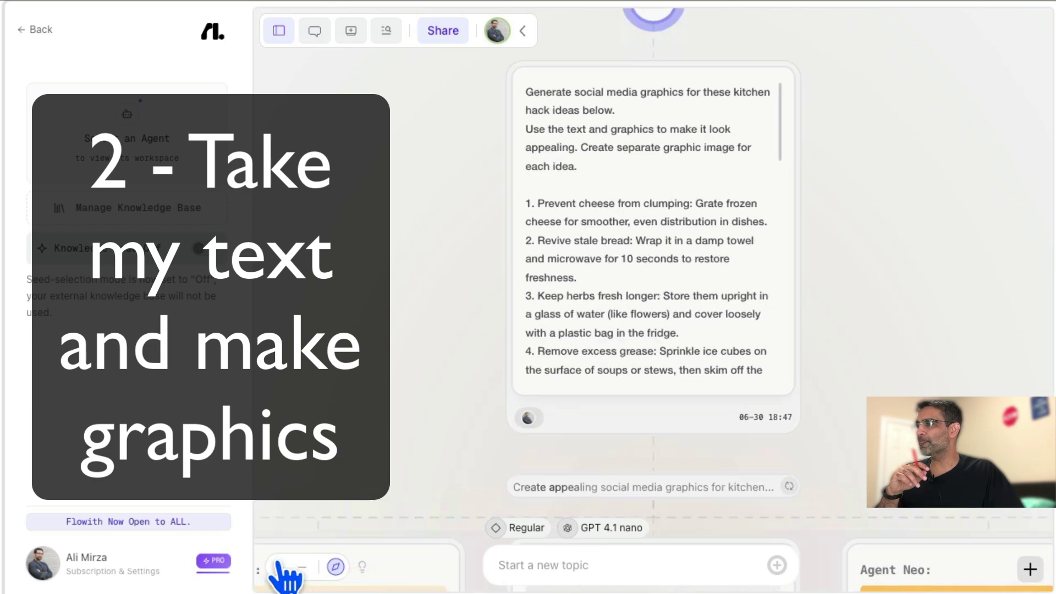
{"action": "left_click", "coordinate": [279, 567]}
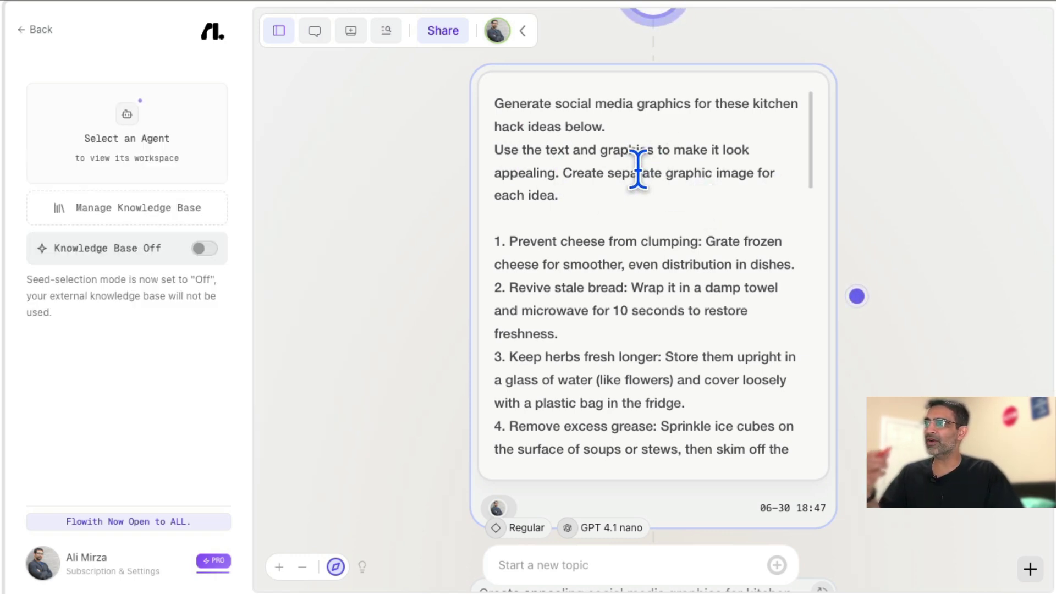
{"action": "scroll", "coordinate": [665, 201], "scroll_direction": "down", "scroll_amount": 1}
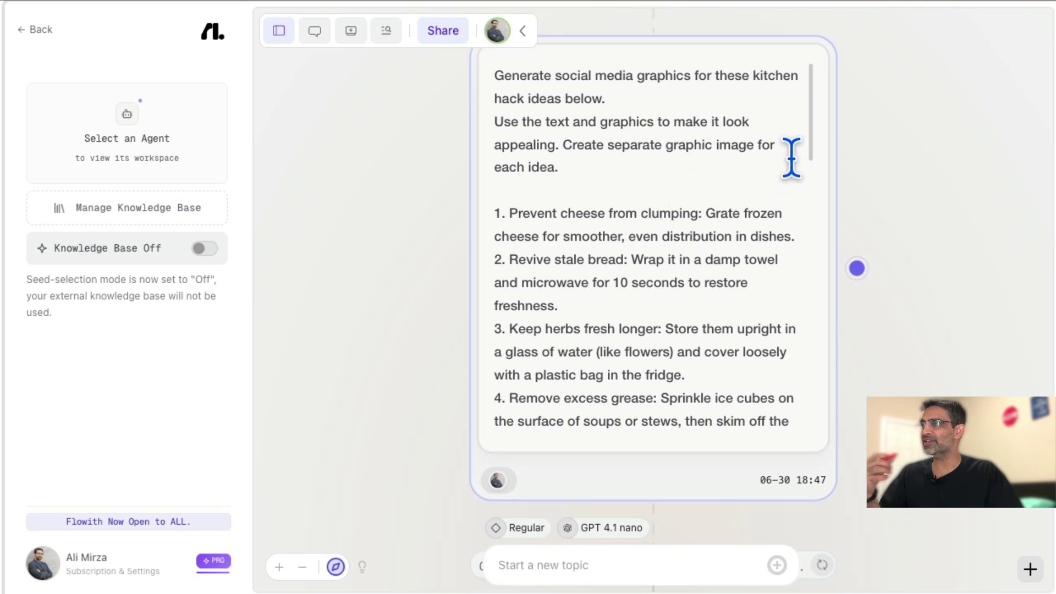
{"action": "left_click_drag", "start_coordinate": [811, 156], "coordinate": [871, 149]}
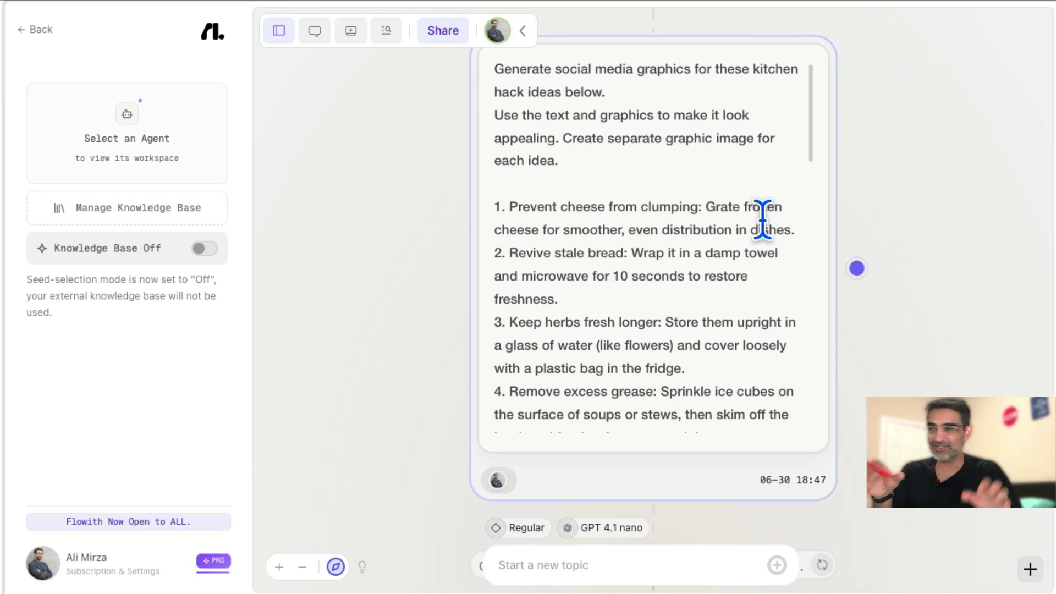
{"action": "scroll", "coordinate": [863, 271], "scroll_direction": "down", "scroll_amount": 8}
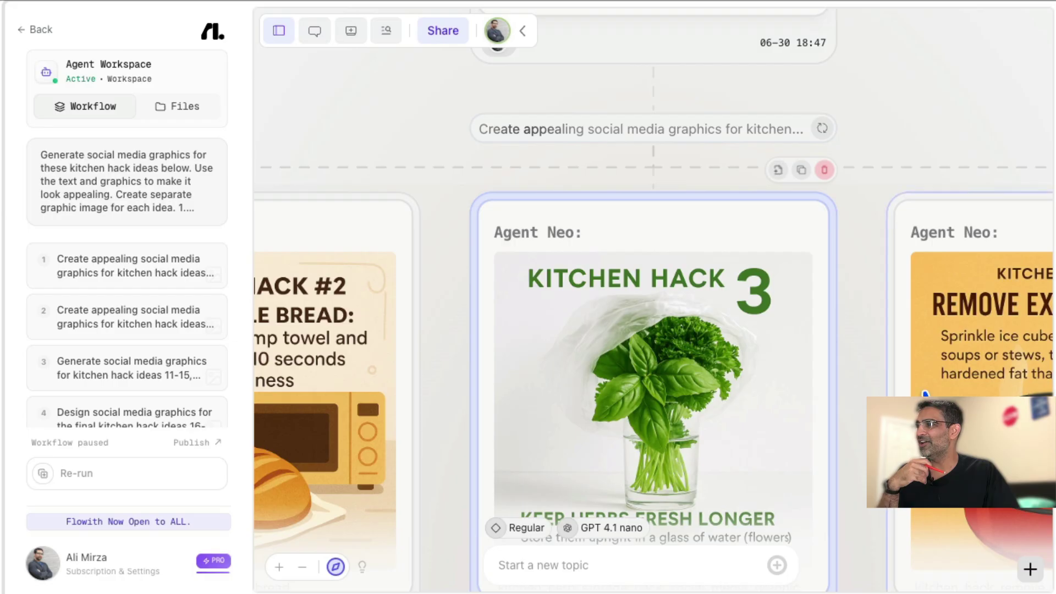
Preview the Kitchen Hack #4 and #5 graphics full-size.
{"action": "left_click", "coordinate": [956, 332]}
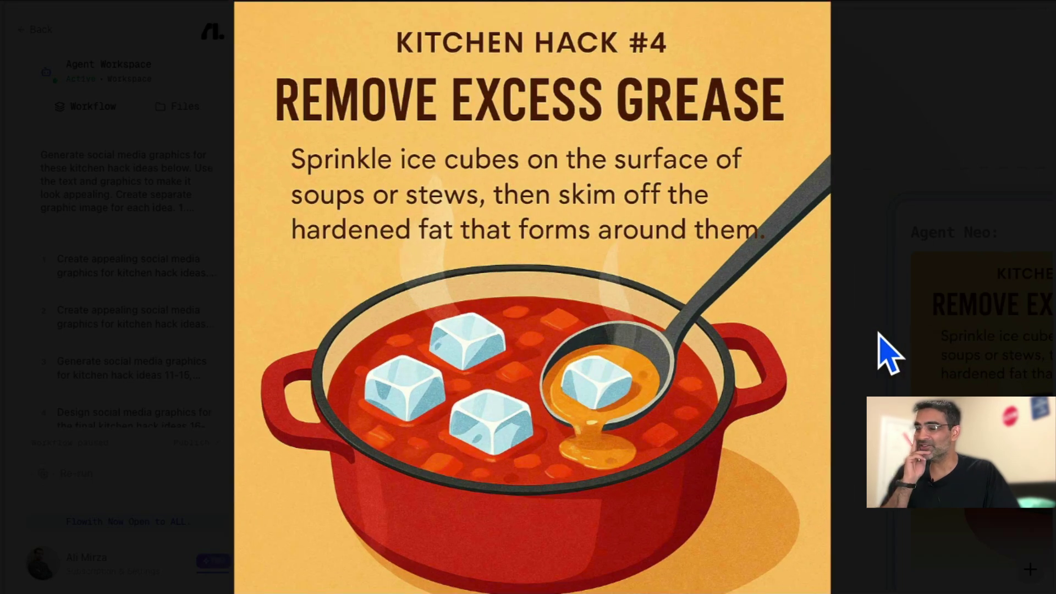
{"action": "left_click", "coordinate": [883, 173]}
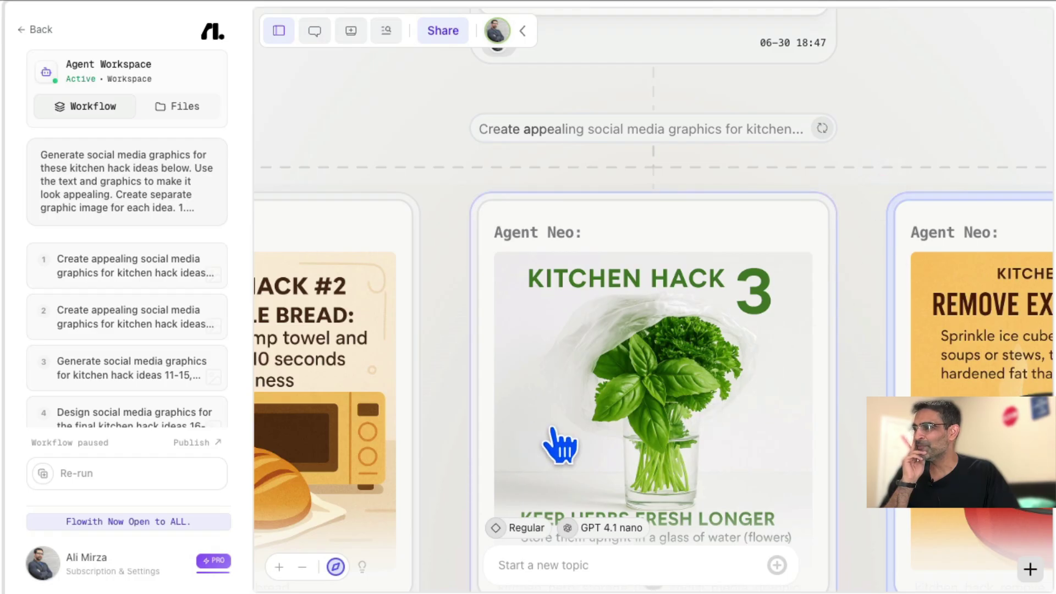
{"action": "left_click", "coordinate": [302, 572]}
{"action": "left_click", "coordinate": [302, 572]}
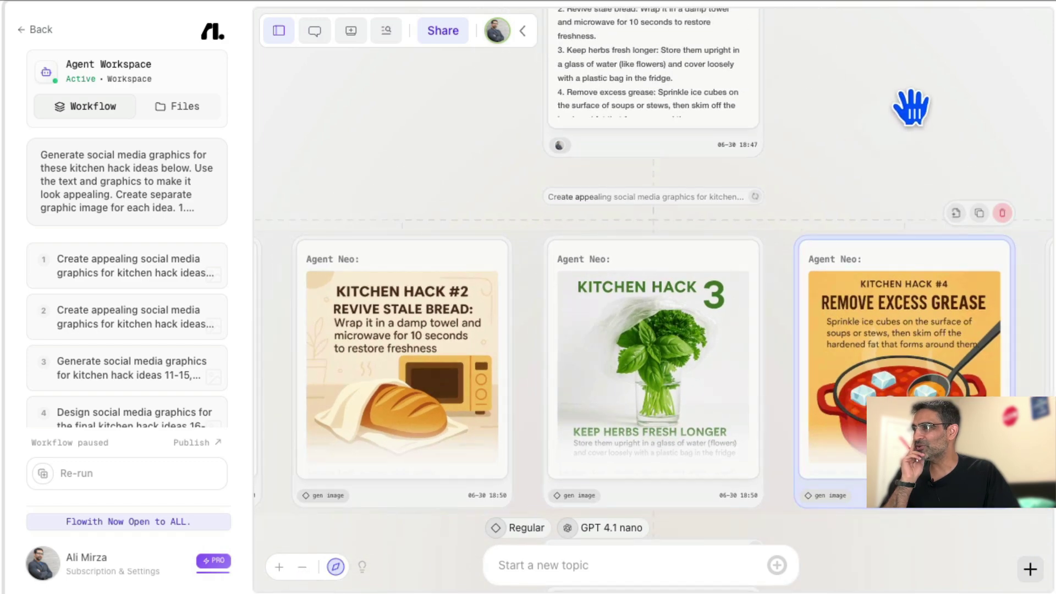
{"action": "scroll", "coordinate": [910, 108], "scroll_direction": "right", "scroll_amount": 10}
{"action": "left_click", "coordinate": [683, 365]}
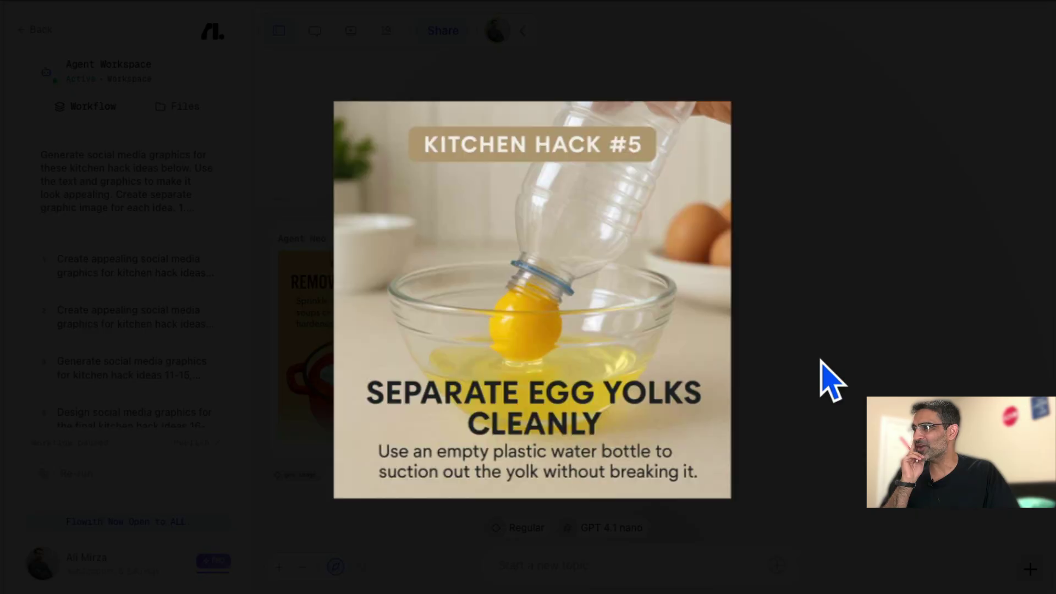
{"action": "left_click", "coordinate": [925, 331]}
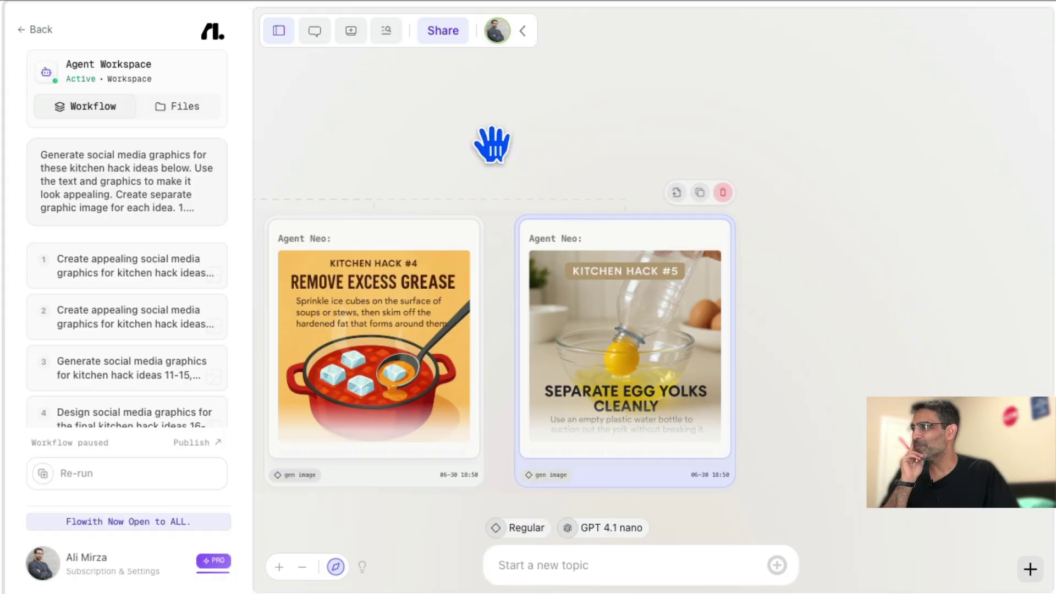
Browse down the workflow to the regenerated Grease and Onion Tears image cards.
{"action": "scroll", "coordinate": [738, 175], "scroll_direction": "left", "scroll_amount": 5}
{"action": "left_click_drag", "start_coordinate": [749, 500], "coordinate": [863, 201]}
{"action": "scroll", "coordinate": [841, 137], "scroll_direction": "down", "scroll_amount": 10}
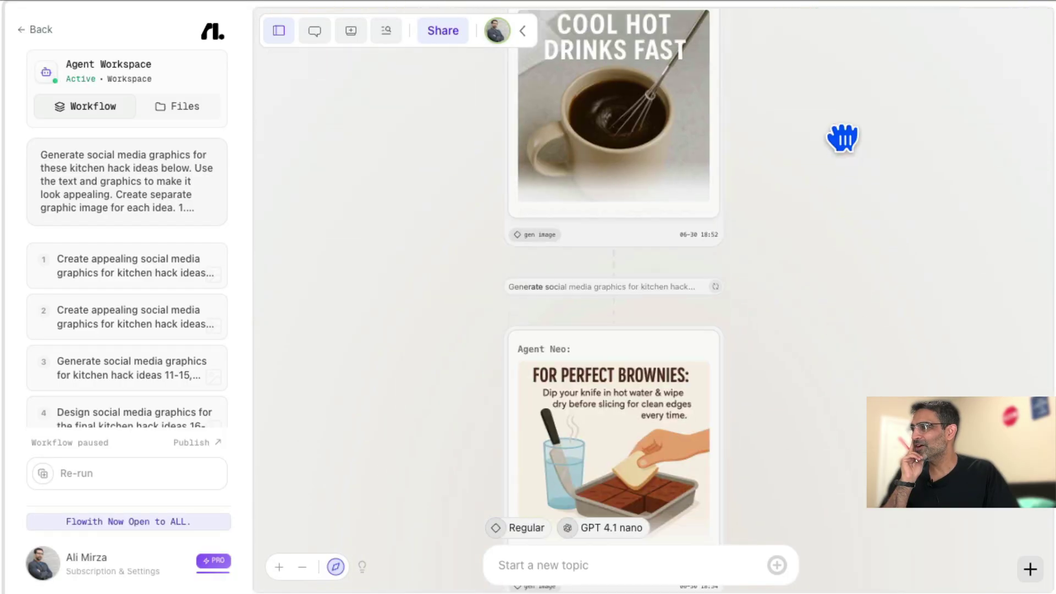
{"action": "scroll", "coordinate": [842, 145], "scroll_direction": "down", "scroll_amount": 10}
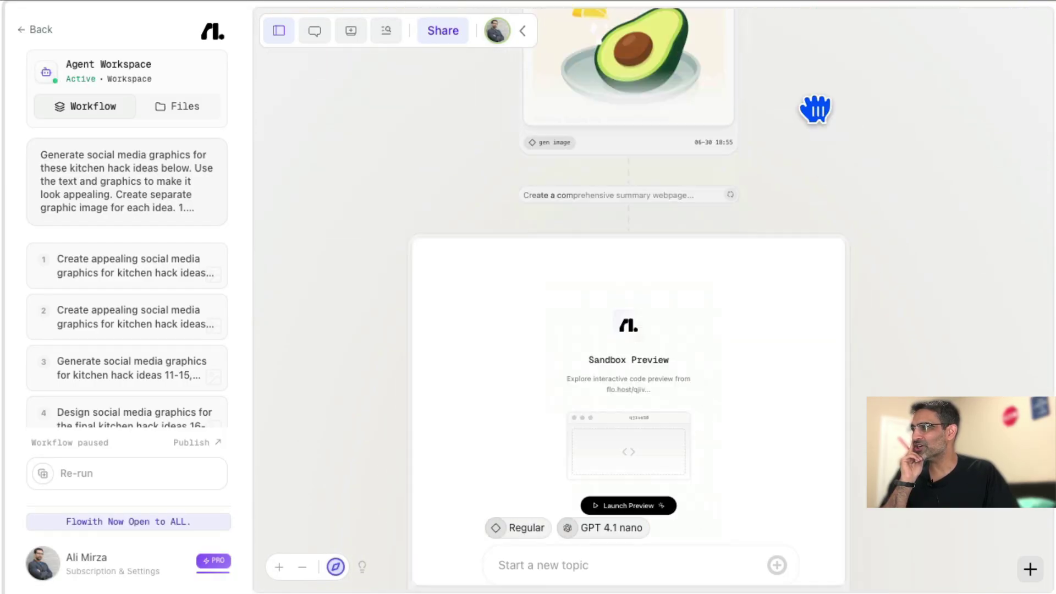
{"action": "scroll", "coordinate": [866, 312], "scroll_direction": "down", "scroll_amount": 15}
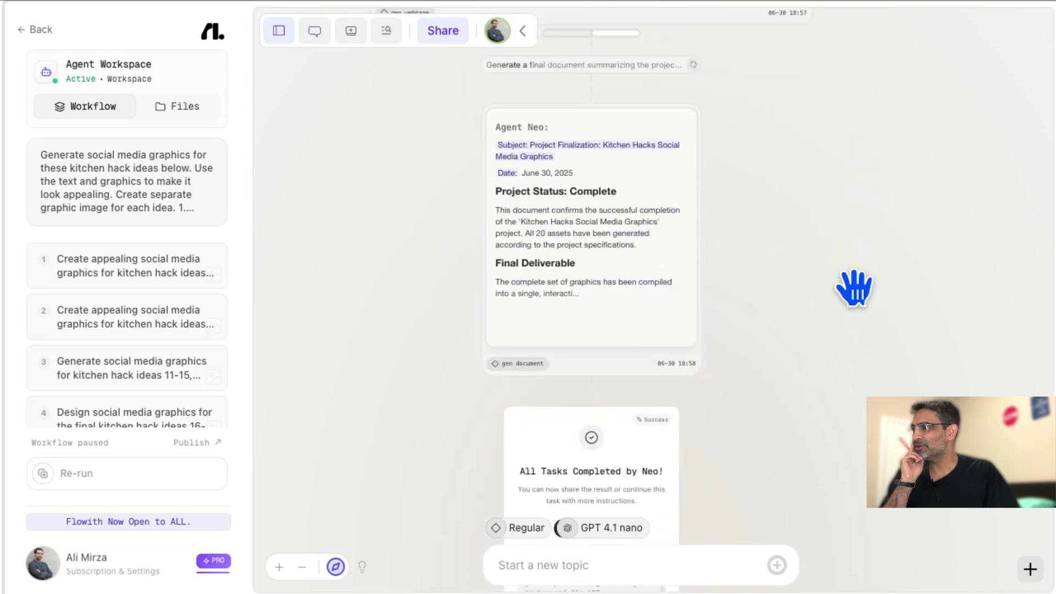
{"action": "scroll", "coordinate": [840, 345], "scroll_direction": "down", "scroll_amount": 15}
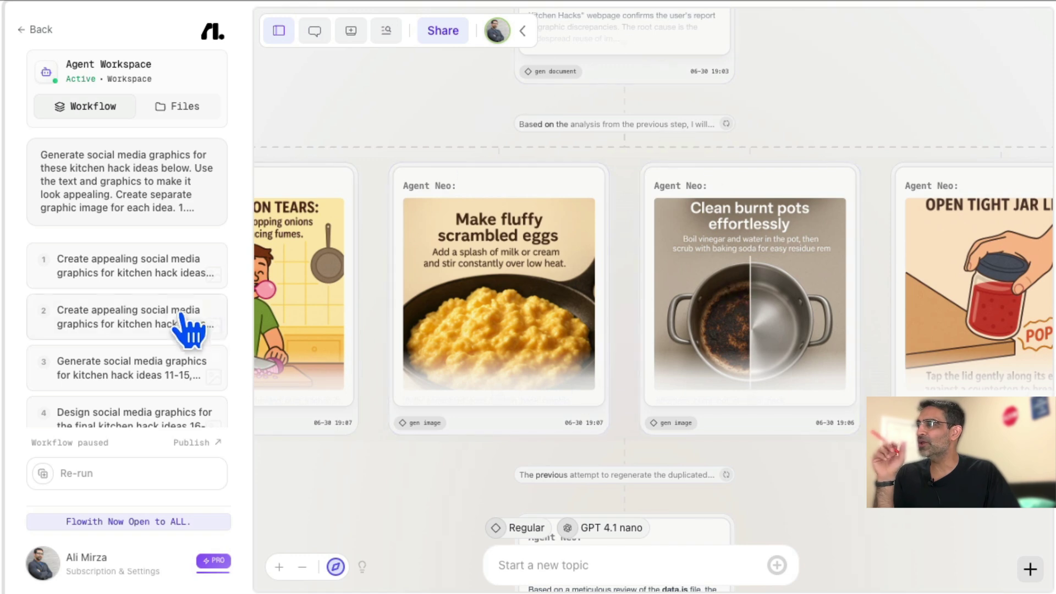
{"action": "scroll", "coordinate": [190, 330], "scroll_direction": "down", "scroll_amount": 10}
{"action": "scroll", "coordinate": [618, 330], "scroll_direction": "down", "scroll_amount": 2}
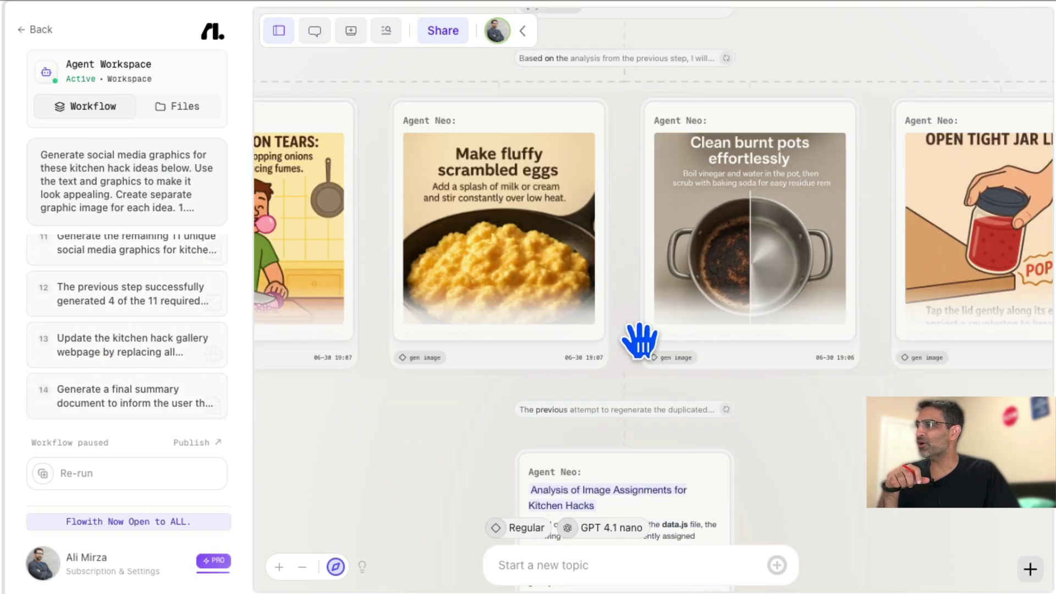
{"action": "left_click_drag", "start_coordinate": [382, 426], "coordinate": [698, 477]}
{"action": "scroll", "coordinate": [424, 460], "scroll_direction": "left", "scroll_amount": 5}
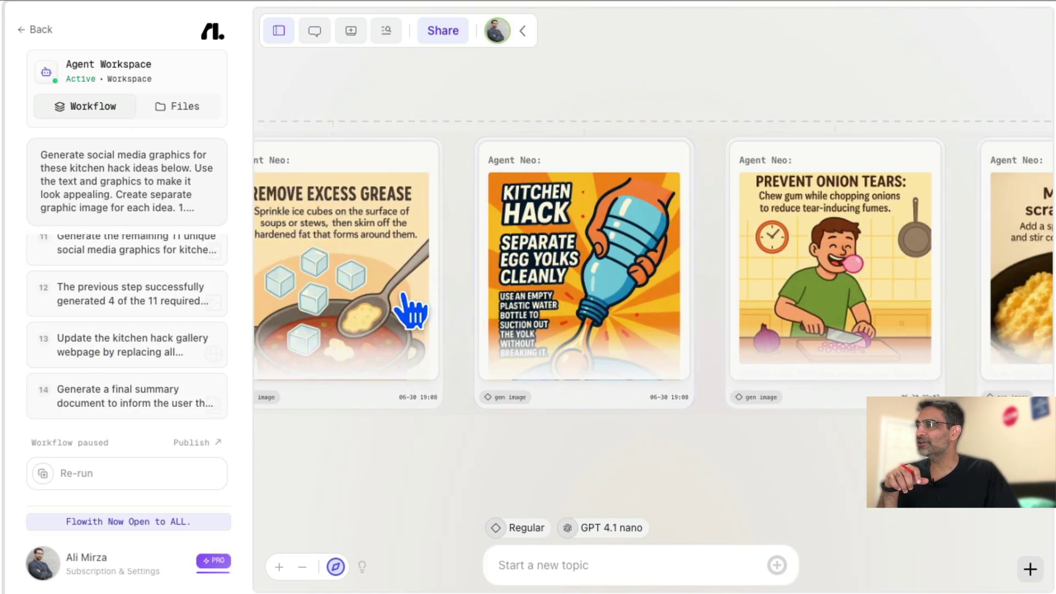
{"action": "scroll", "coordinate": [431, 479], "scroll_direction": "left", "scroll_amount": 5}
{"action": "left_click", "coordinate": [338, 283]}
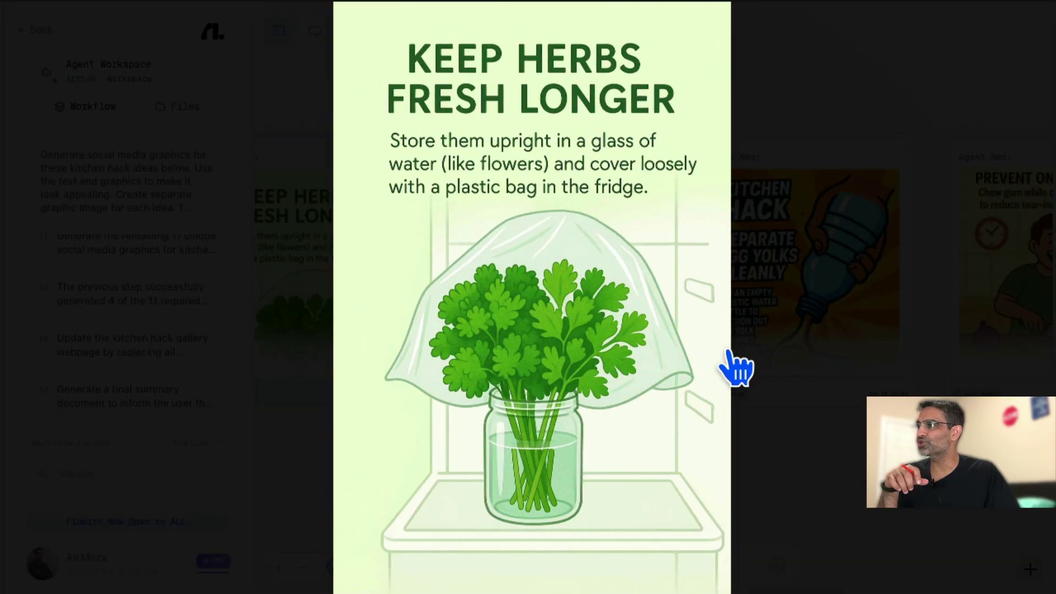
{"action": "left_click", "coordinate": [839, 380]}
{"action": "left_click", "coordinate": [591, 298]}
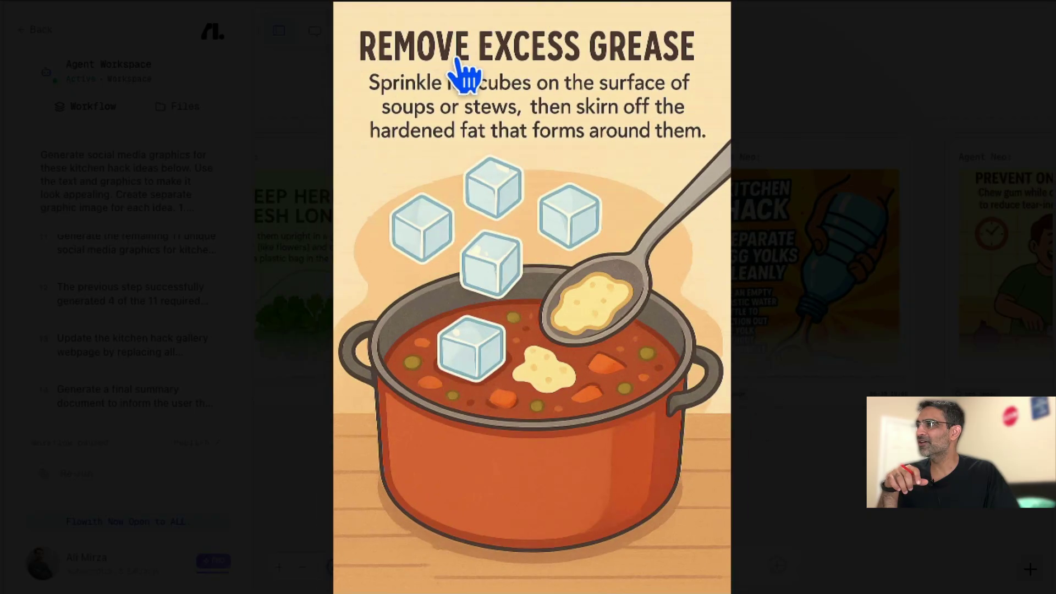
{"action": "left_click", "coordinate": [841, 311]}
{"action": "left_click", "coordinate": [781, 258]}
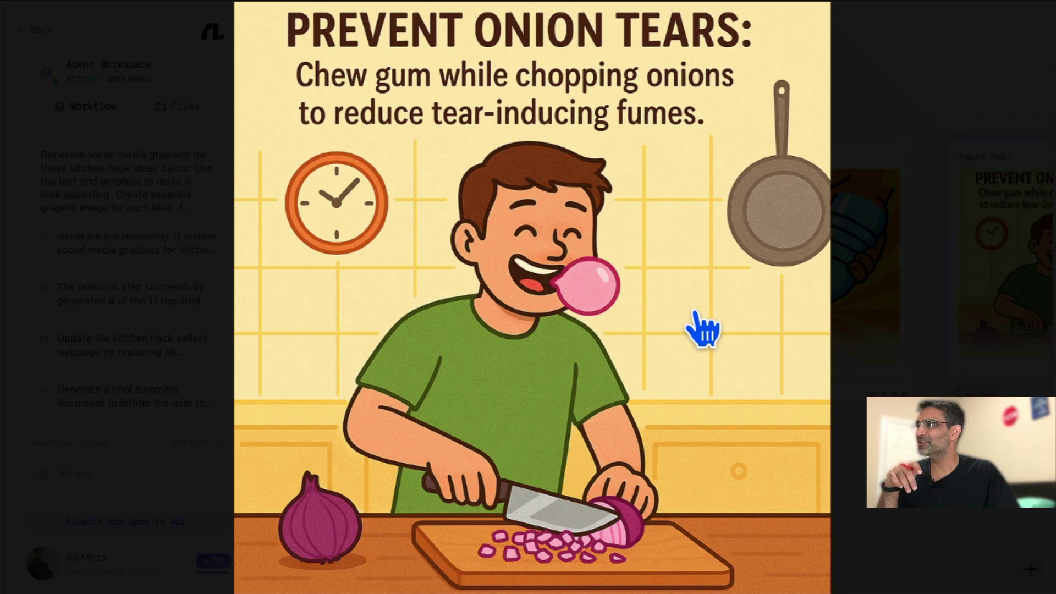
{"action": "left_click", "coordinate": [913, 330]}
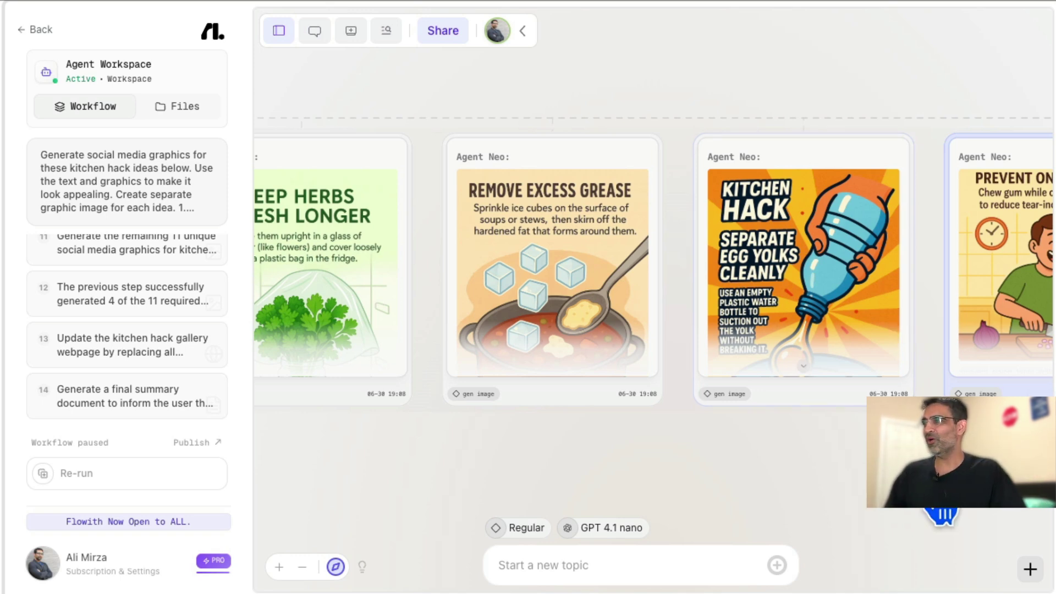
Scroll the canvas down to the finished kitchen hacks collage.
{"action": "scroll", "coordinate": [641, 471], "scroll_direction": "right", "scroll_amount": 10}
{"action": "scroll", "coordinate": [741, 428], "scroll_direction": "right", "scroll_amount": 4}
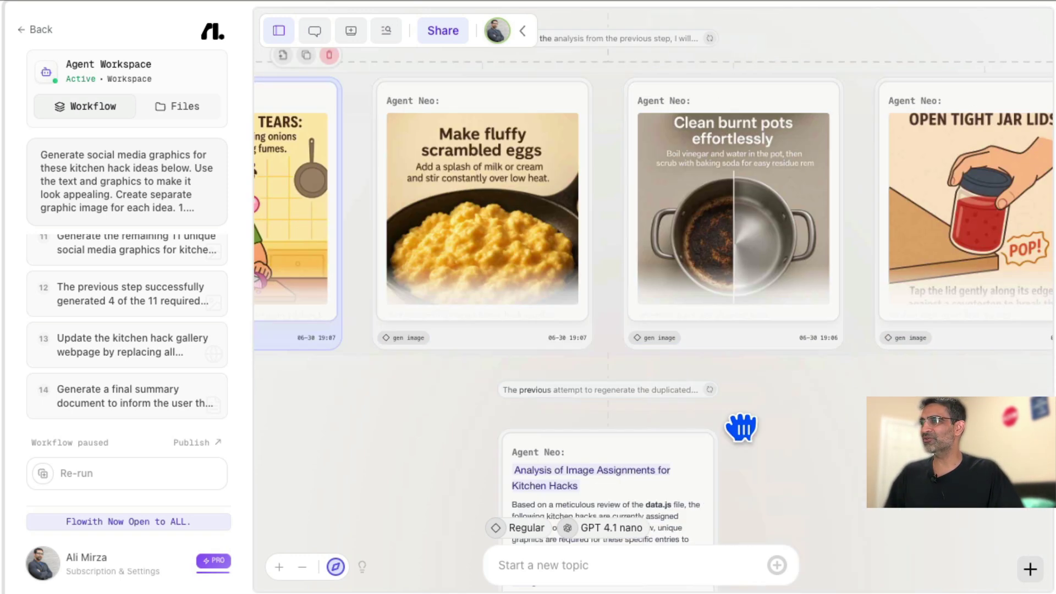
{"action": "scroll", "coordinate": [802, 490], "scroll_direction": "down", "scroll_amount": 10}
{"action": "mouse_move", "coordinate": [849, 436]}
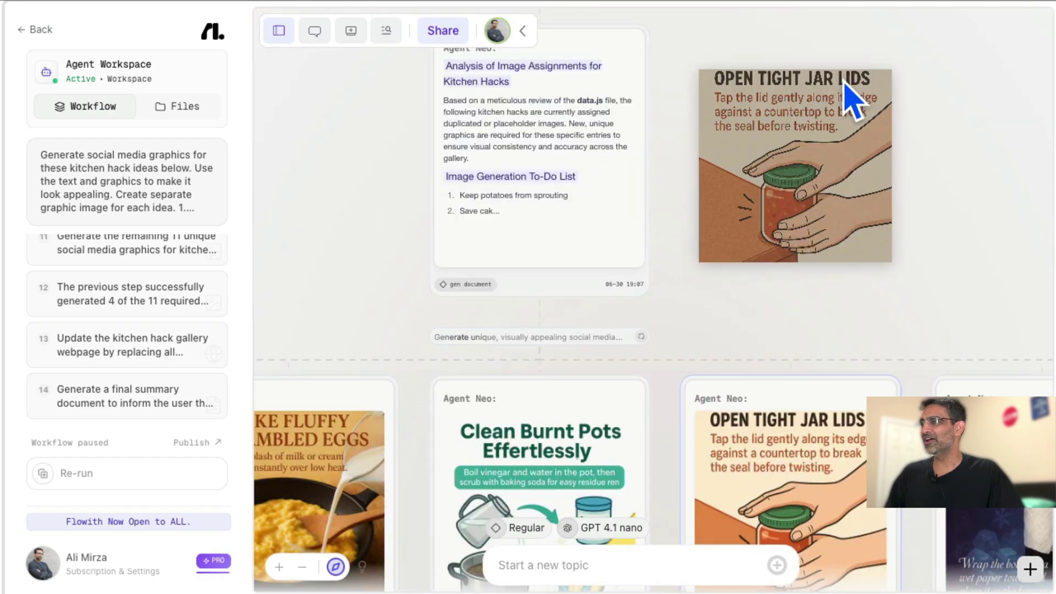
{"action": "scroll", "coordinate": [851, 177], "scroll_direction": "down", "scroll_amount": 5}
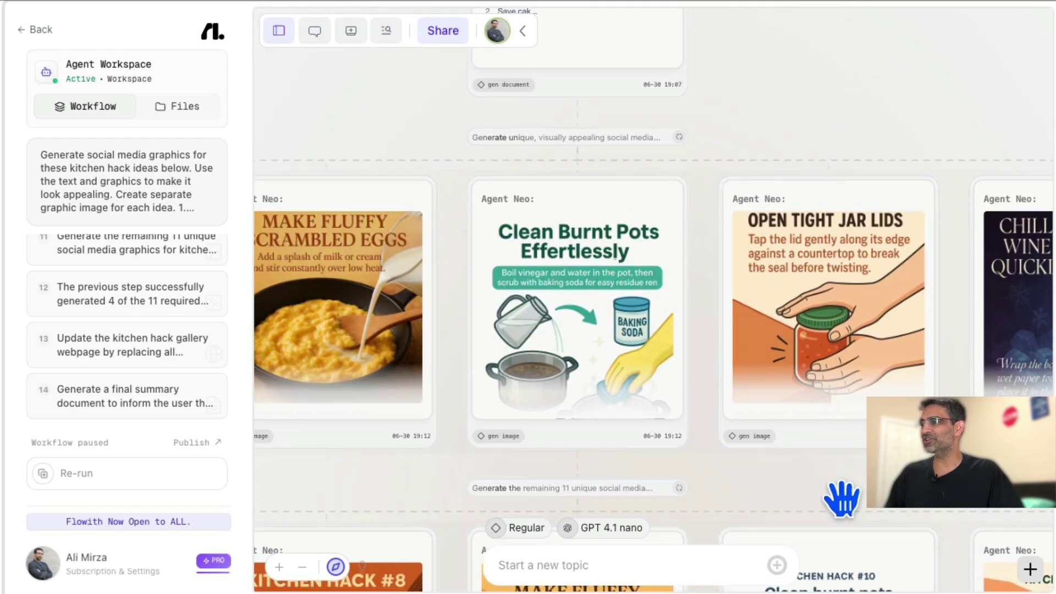
{"action": "scroll", "coordinate": [842, 498], "scroll_direction": "down", "scroll_amount": 6}
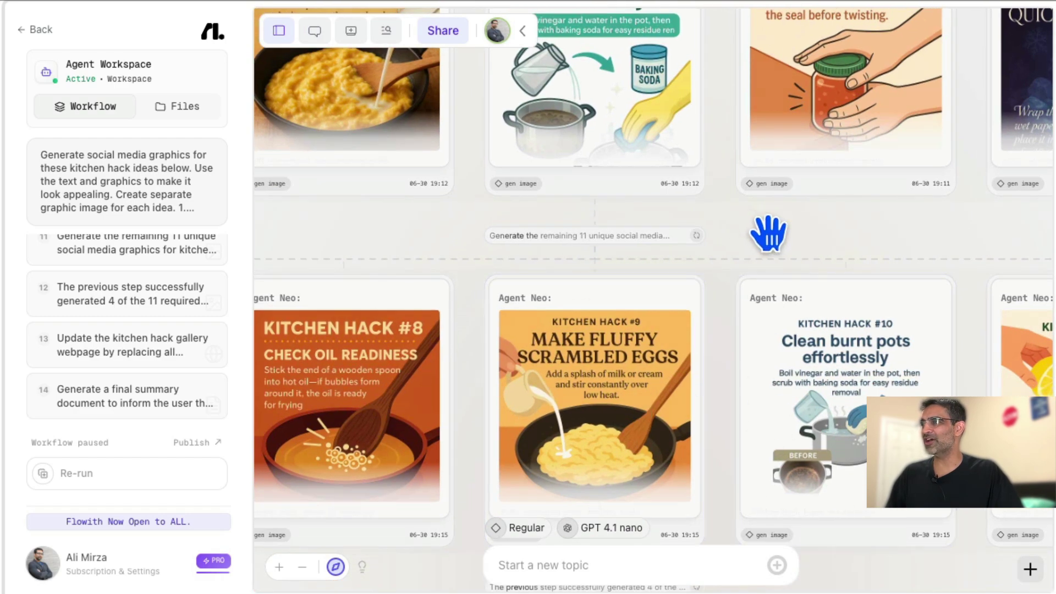
{"action": "scroll", "coordinate": [768, 165], "scroll_direction": "down", "scroll_amount": 4}
{"action": "scroll", "coordinate": [842, 424], "scroll_direction": "down", "scroll_amount": 7}
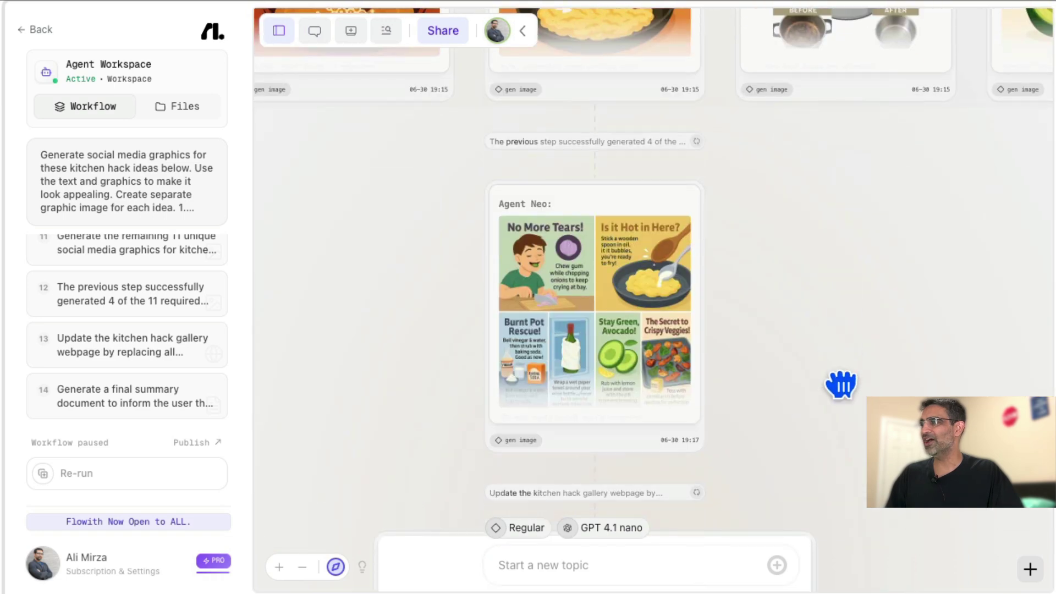
Preview the collage full-size, then scroll to the 'All Tasks Completed by Neo!' card.
{"action": "left_click", "coordinate": [608, 416]}
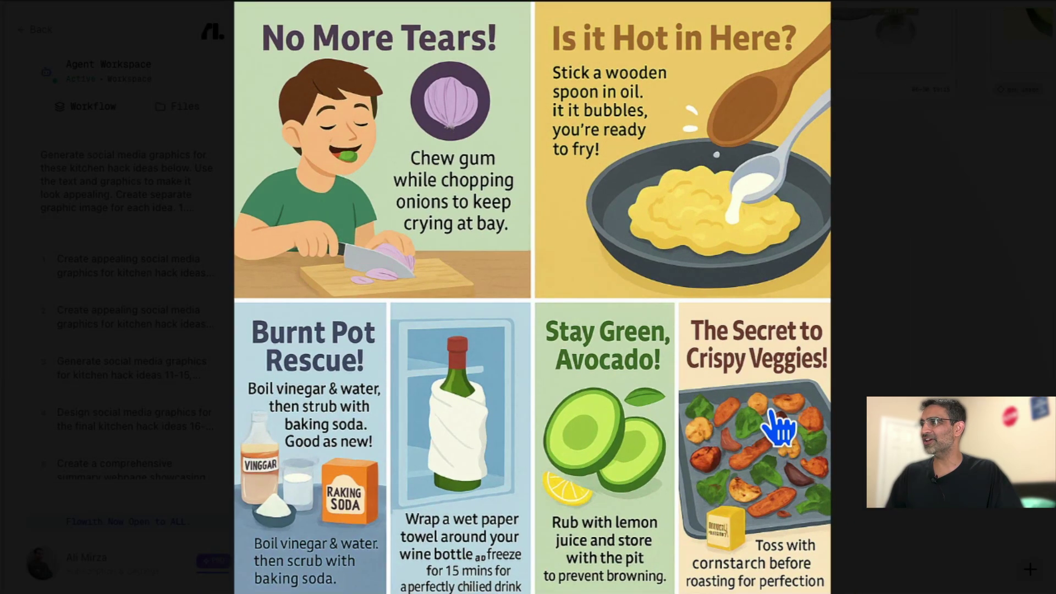
{"action": "left_click", "coordinate": [962, 292]}
{"action": "scroll", "coordinate": [864, 432], "scroll_direction": "down", "scroll_amount": 12}
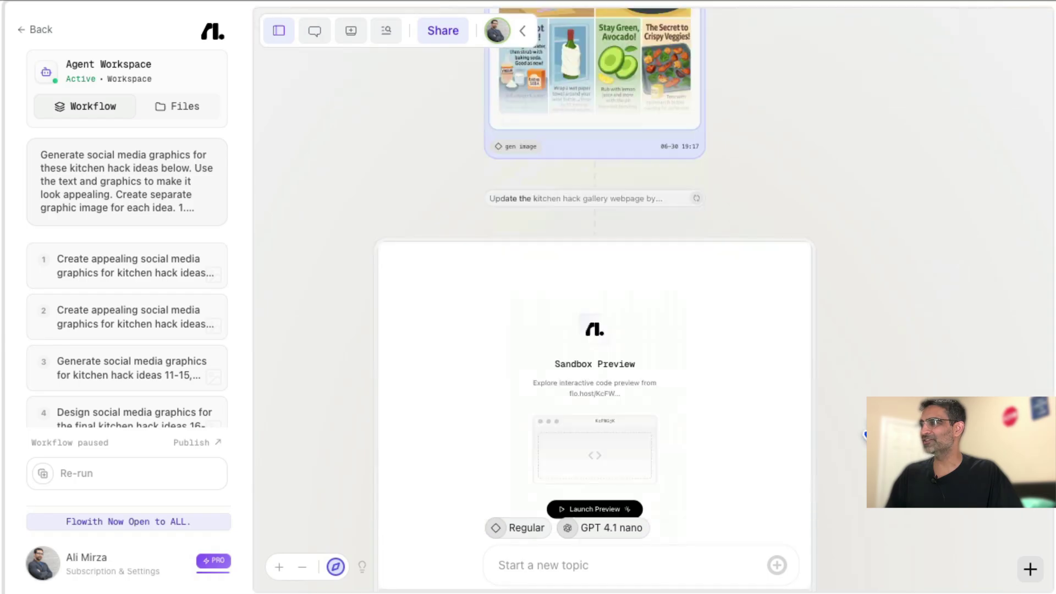
{"action": "scroll", "coordinate": [594, 297], "scroll_direction": "down", "scroll_amount": 6}
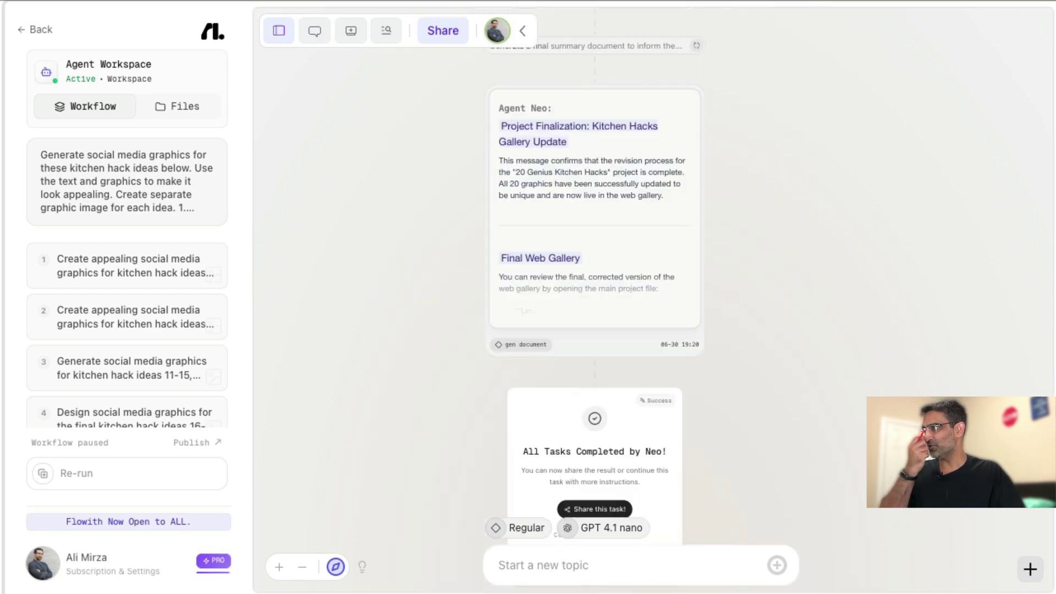
Open the Social Media Graphics flow from home and select the first blog URL in its prompt.
{"action": "left_click", "coordinate": [28, 31]}
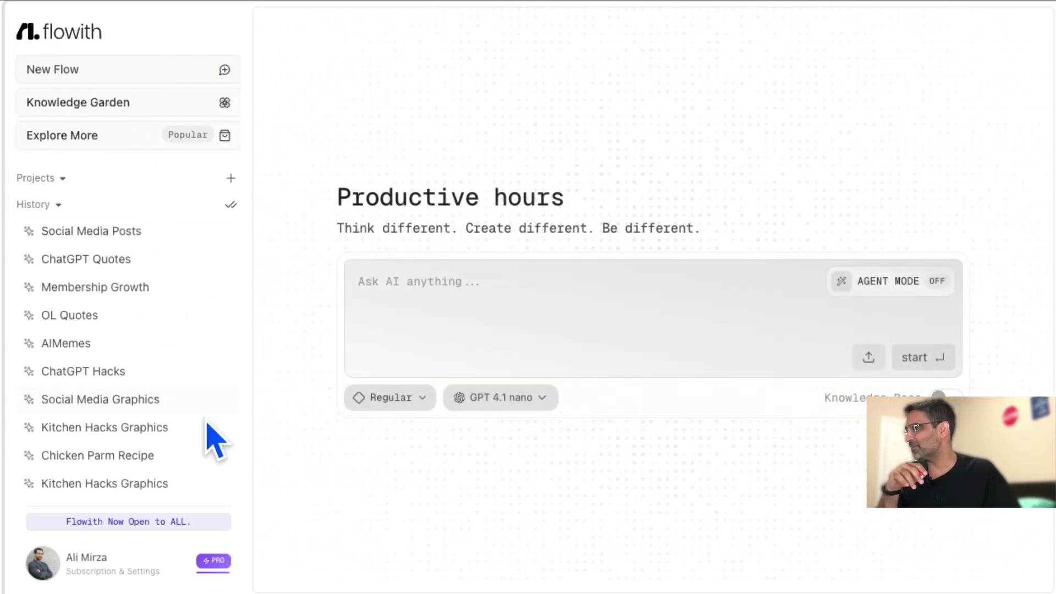
{"action": "left_click", "coordinate": [94, 400]}
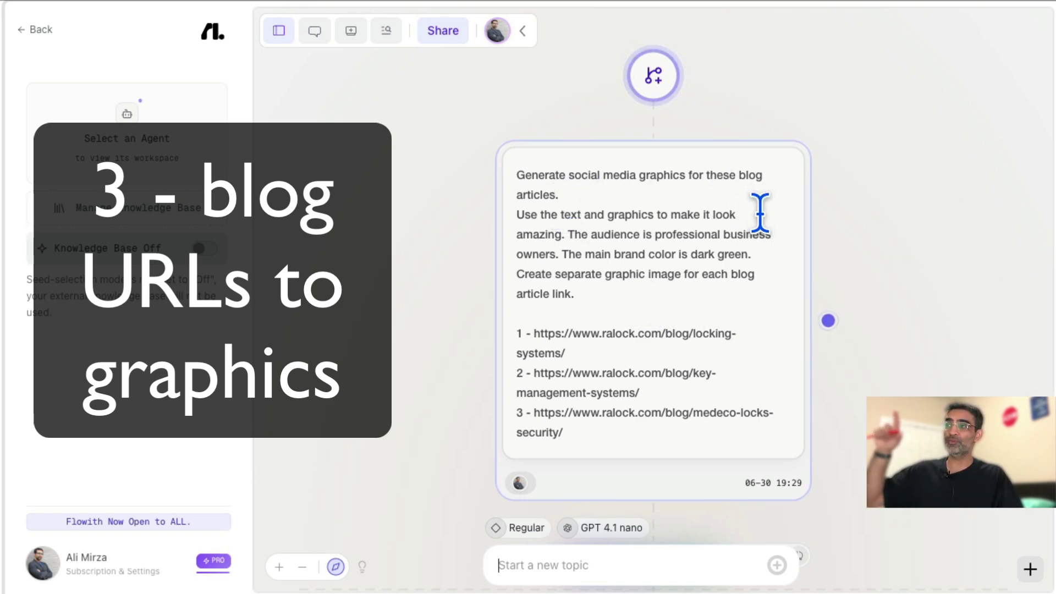
{"action": "scroll", "coordinate": [633, 358], "scroll_direction": "down", "scroll_amount": 1}
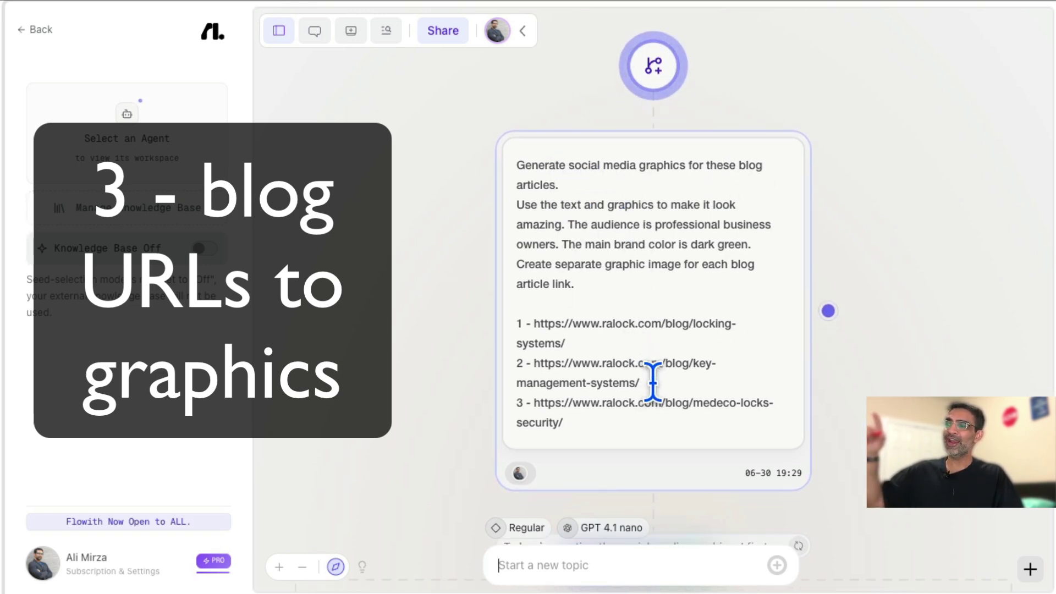
{"action": "scroll", "coordinate": [652, 380], "scroll_direction": "down", "scroll_amount": 2}
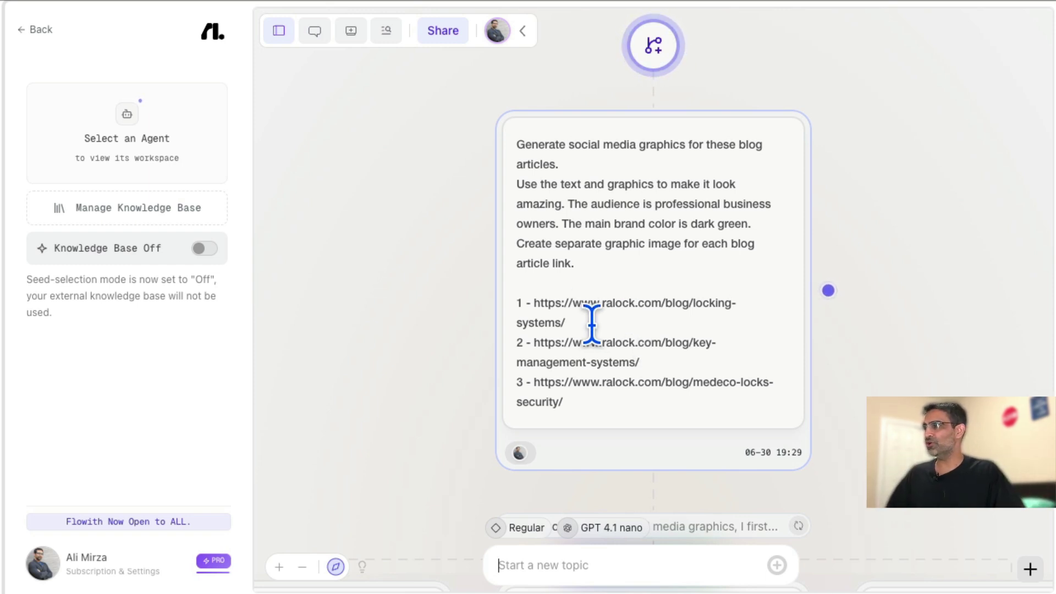
{"action": "left_click", "coordinate": [564, 263]}
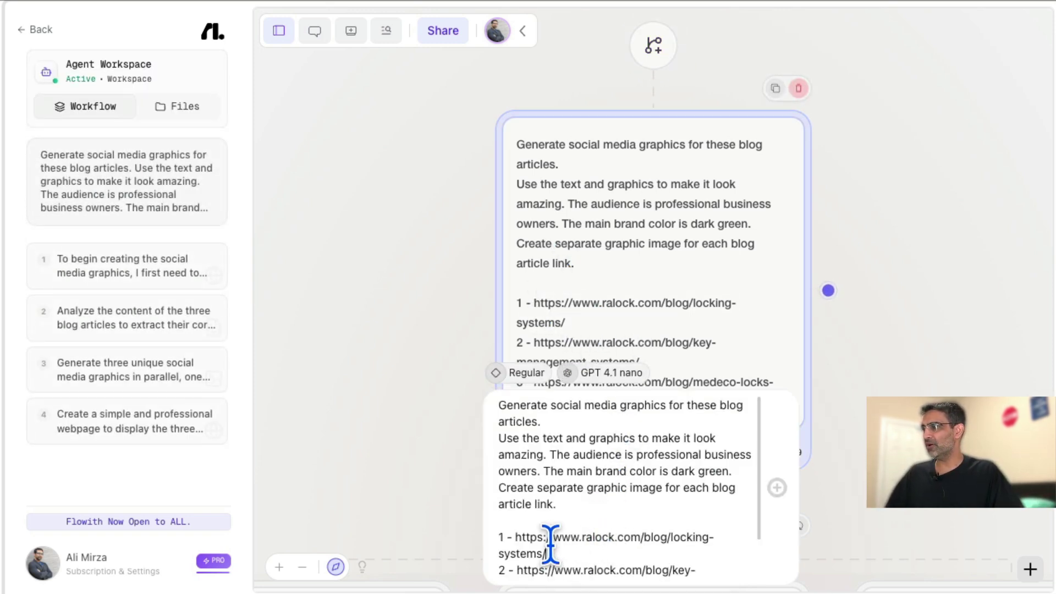
{"action": "left_click_drag", "start_coordinate": [551, 550], "coordinate": [517, 532]}
{"action": "key", "text": "ctrl+c"}
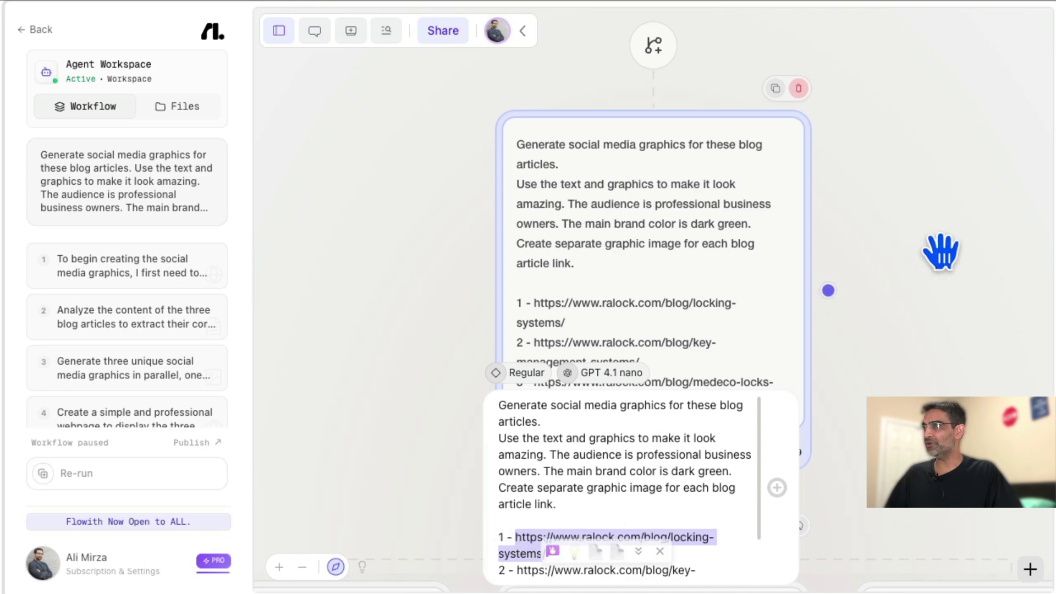
Open the copied blog URL in a new tab and scroll through the RA-Lock locking-systems article.
{"action": "key", "text": "ctrl+t"}
{"action": "key", "text": "ctrl+v"}
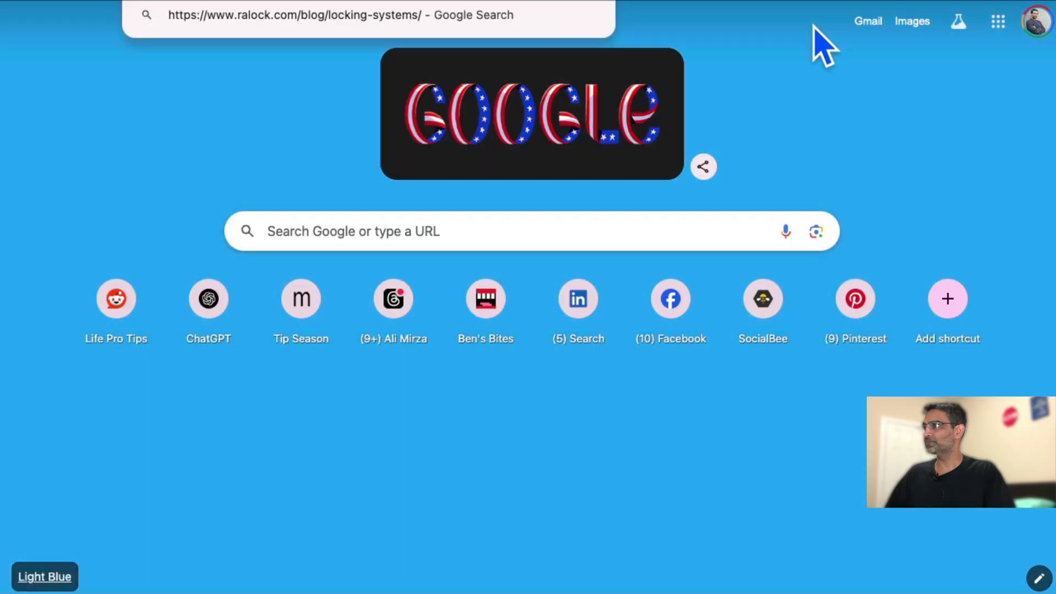
{"action": "key", "text": "Return"}
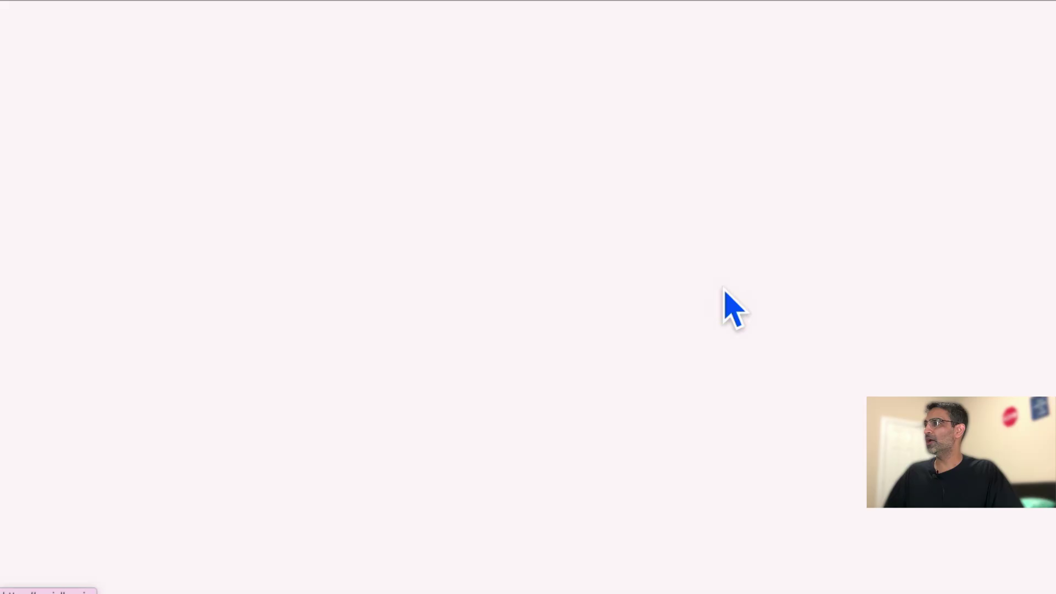
{"action": "scroll", "coordinate": [627, 247], "scroll_direction": "down", "scroll_amount": 1}
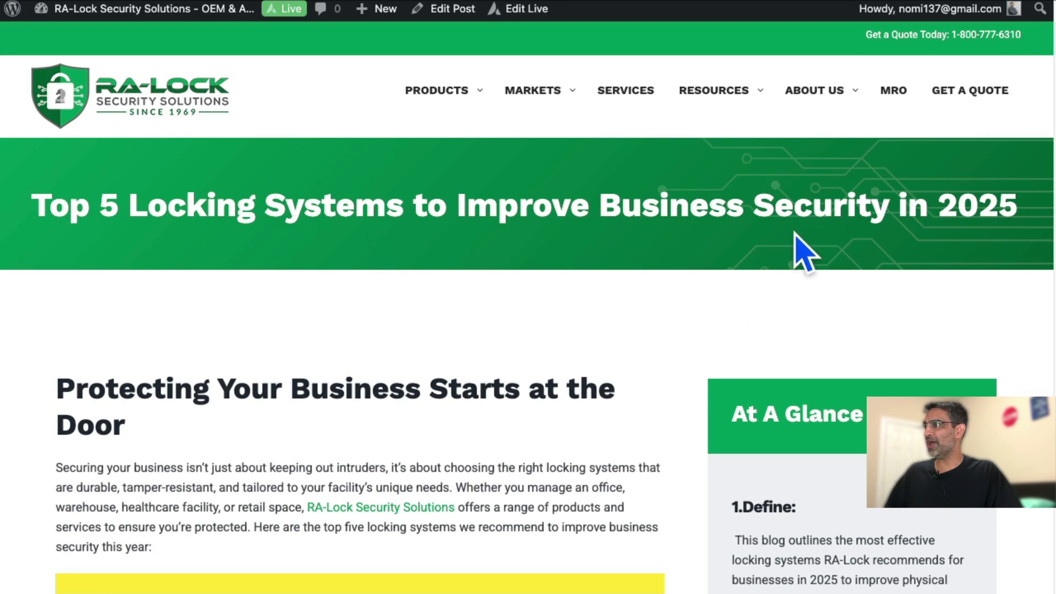
{"action": "scroll", "coordinate": [495, 236], "scroll_direction": "down", "scroll_amount": 20}
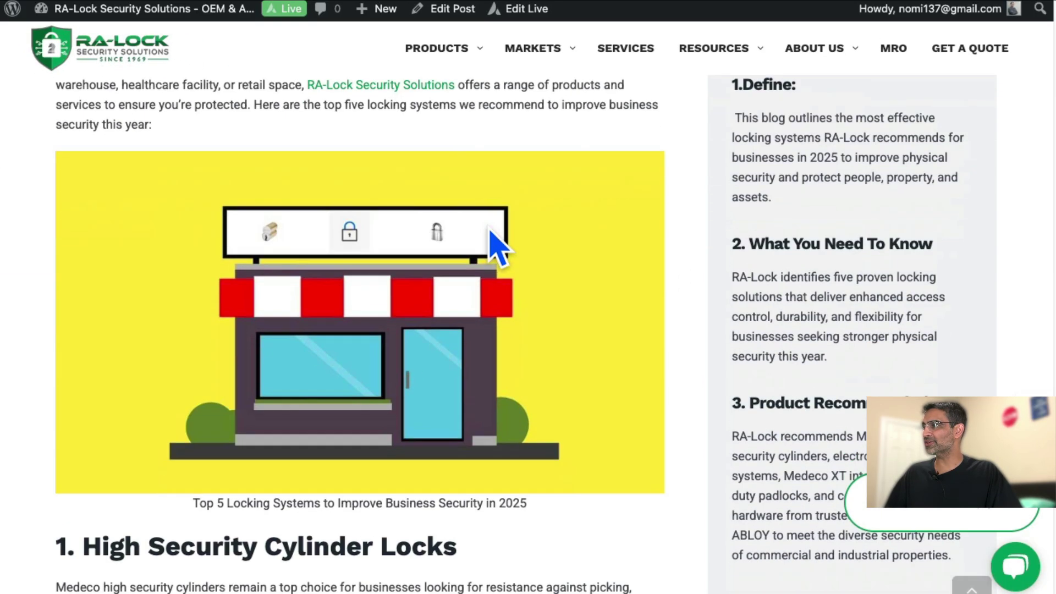
{"action": "scroll", "coordinate": [509, 238], "scroll_direction": "down", "scroll_amount": 5}
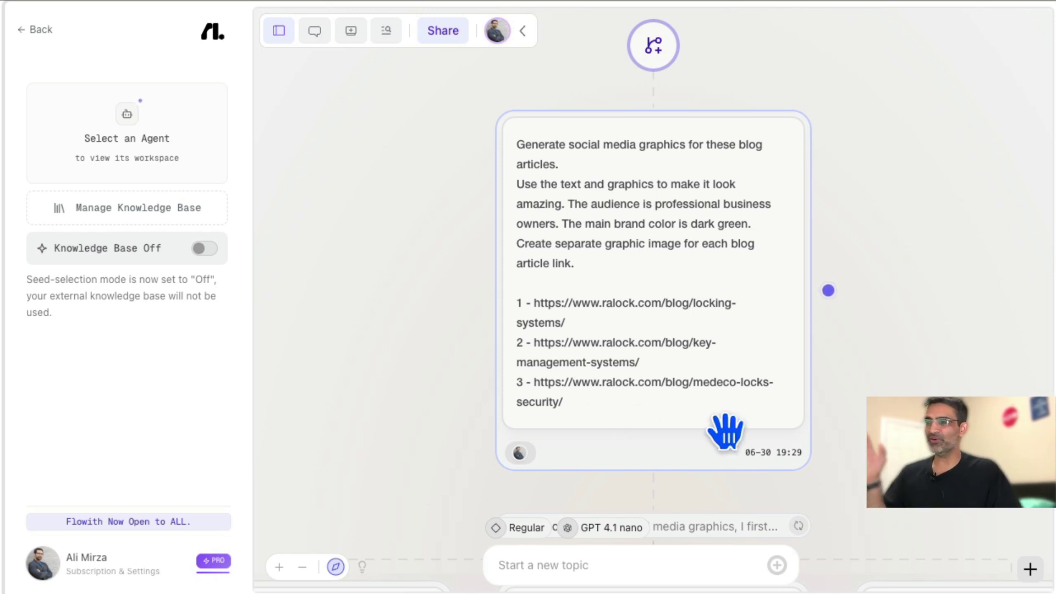
{"action": "scroll", "coordinate": [725, 432], "scroll_direction": "down", "scroll_amount": 3}
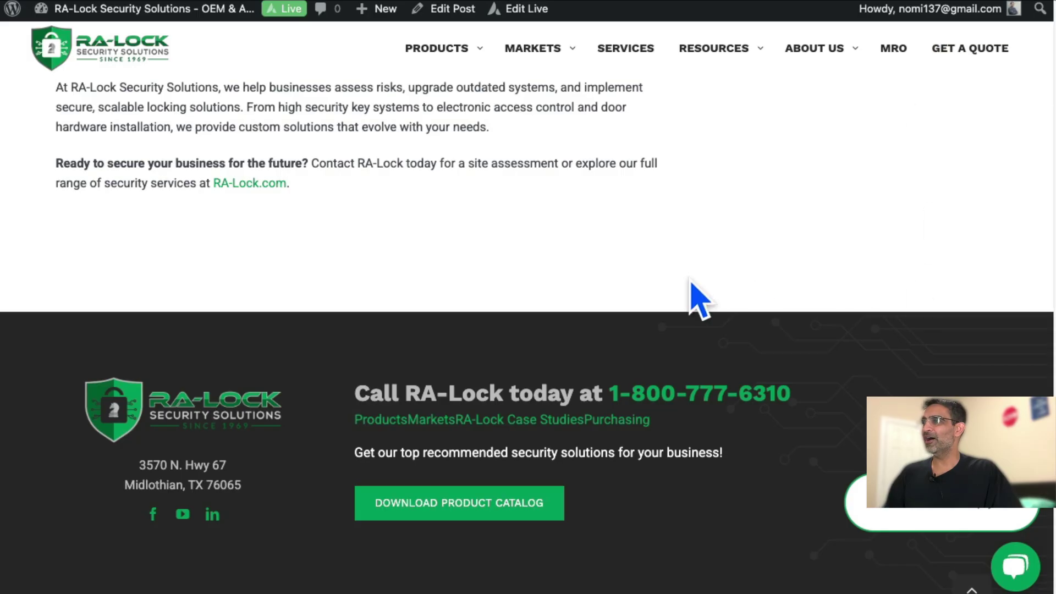
{"action": "scroll", "coordinate": [688, 300], "scroll_direction": "up", "scroll_amount": 10}
Check the site's Resources > Content Library menu, then switch back to the Flowith tab.
{"action": "mouse_move", "coordinate": [762, 69]}
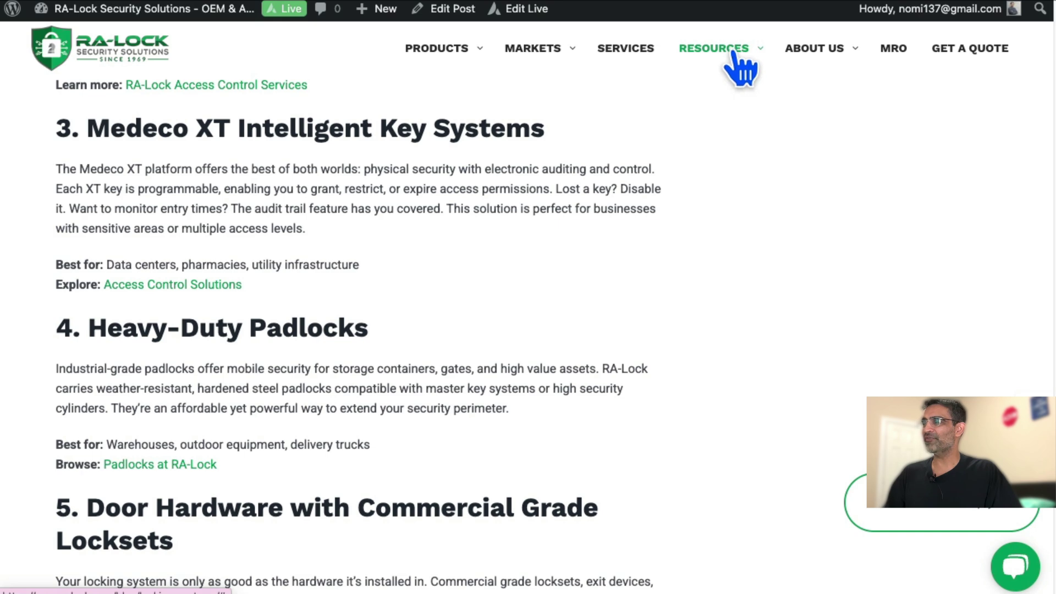
{"action": "mouse_move", "coordinate": [721, 55]}
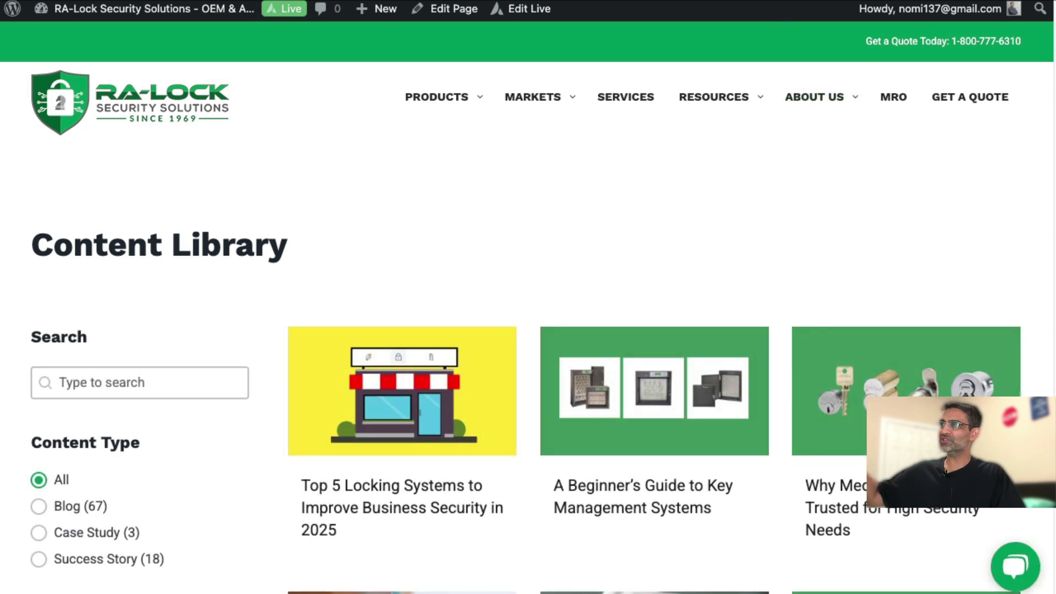
{"action": "key", "text": "ctrl+shift+Tab"}
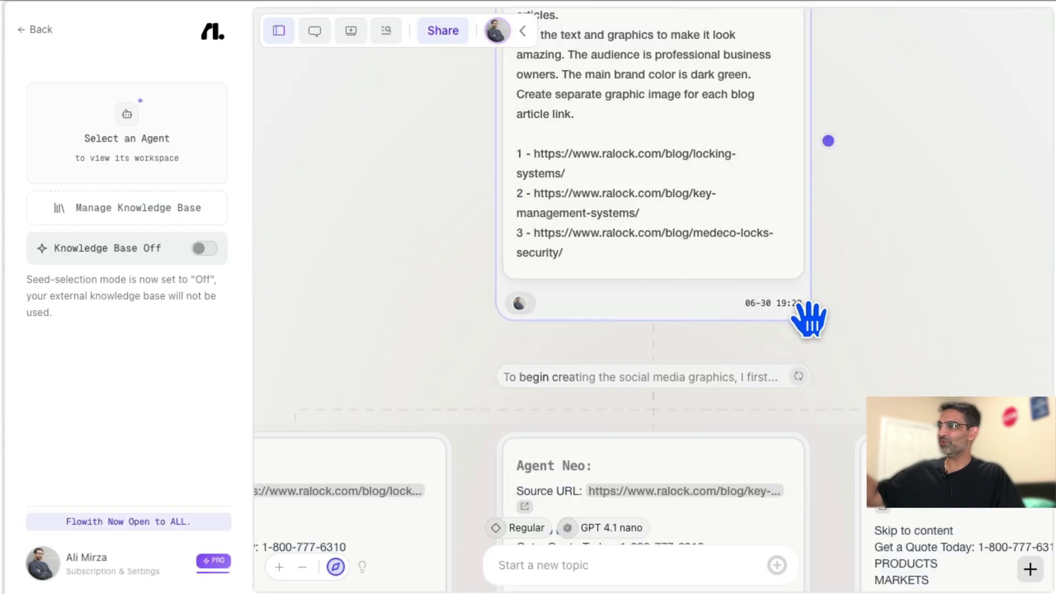
Open Agent Workspace from the 'Analyze the content…' node and scroll to the three dark-green graphics.
{"action": "scroll", "coordinate": [849, 325], "scroll_direction": "down", "scroll_amount": 5}
{"action": "scroll", "coordinate": [848, 325], "scroll_direction": "down", "scroll_amount": 5}
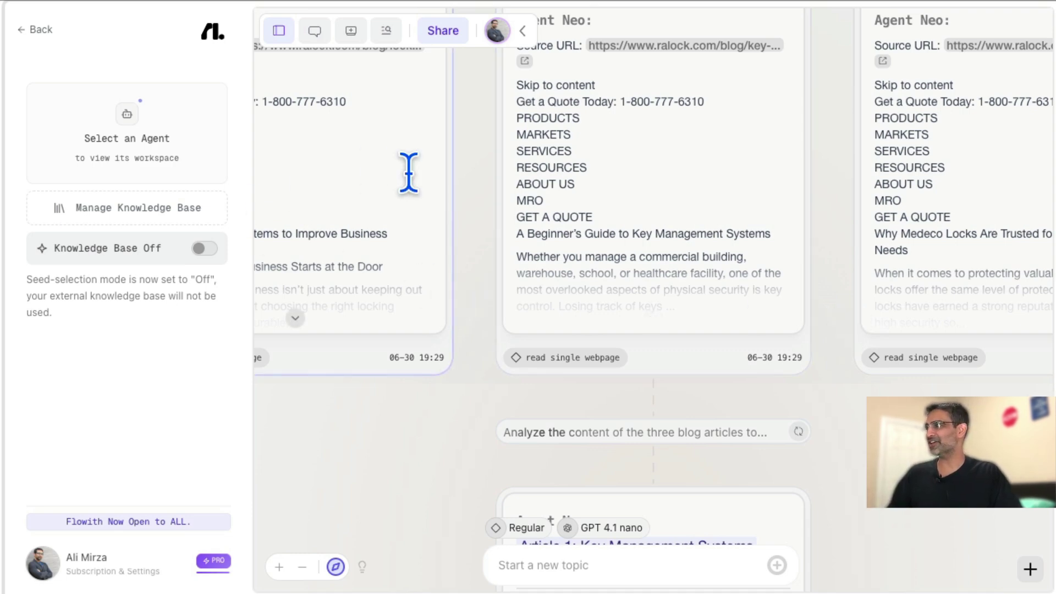
{"action": "left_click", "coordinate": [669, 436]}
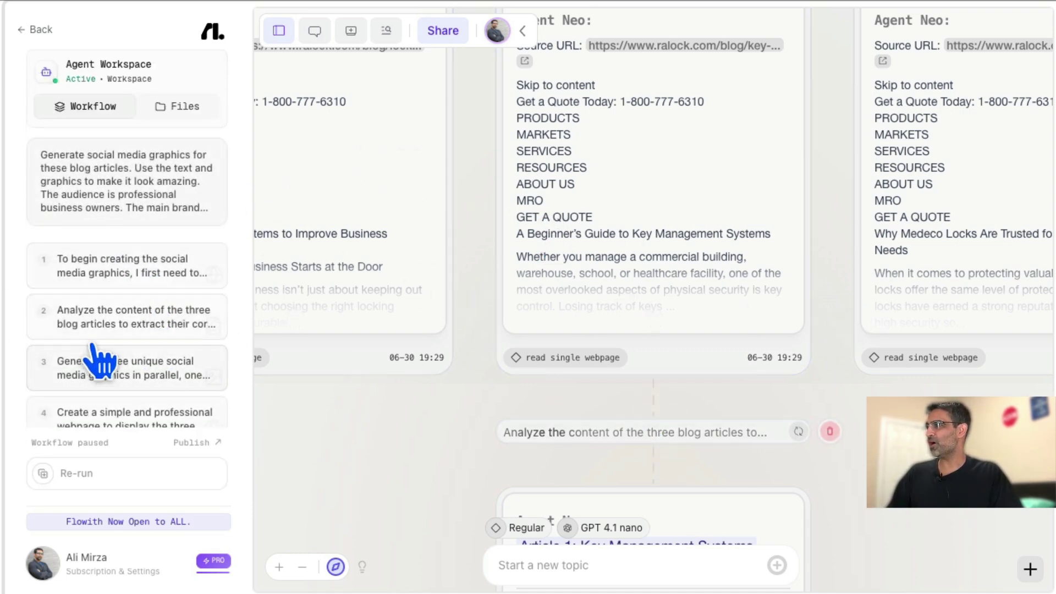
{"action": "scroll", "coordinate": [188, 376], "scroll_direction": "down", "scroll_amount": 1}
{"action": "scroll", "coordinate": [456, 423], "scroll_direction": "down", "scroll_amount": 10}
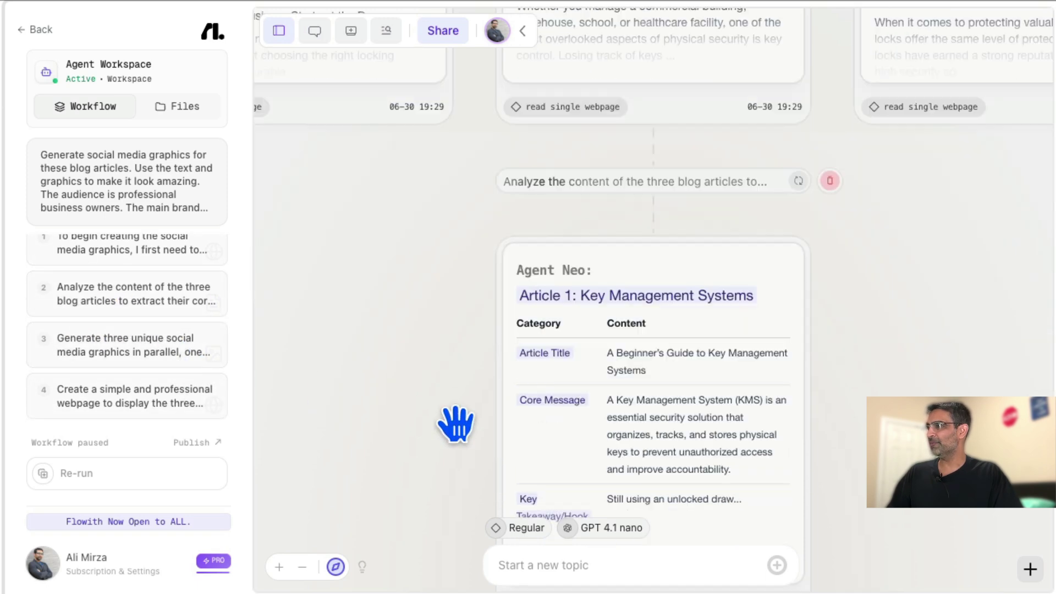
{"action": "scroll", "coordinate": [455, 423], "scroll_direction": "down", "scroll_amount": 3}
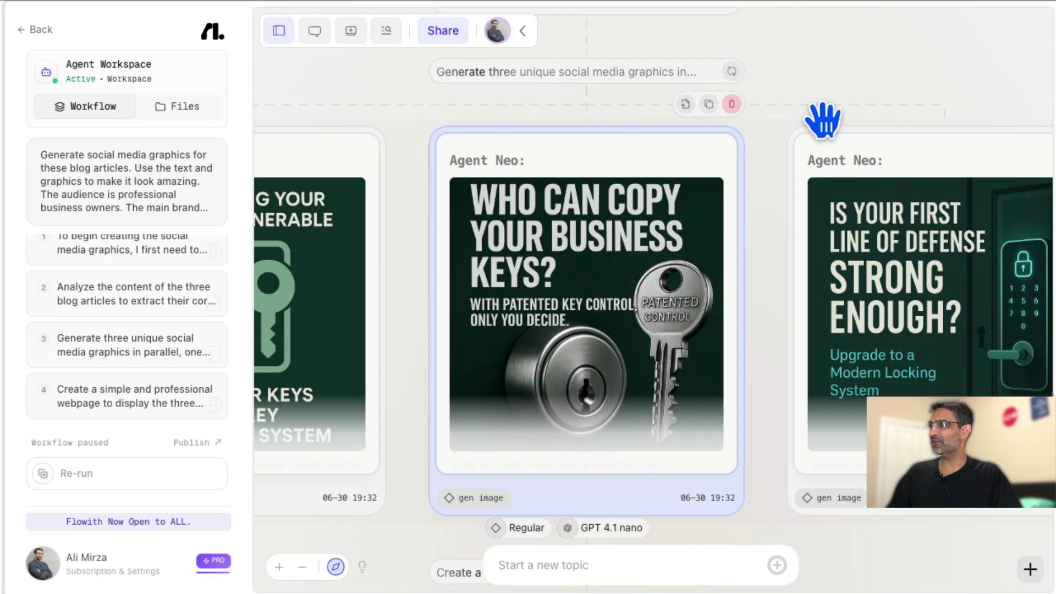
View the 'Is Your First Line of Defense Strong Enough?' lock graphic full size, then return home.
{"action": "left_click", "coordinate": [742, 415]}
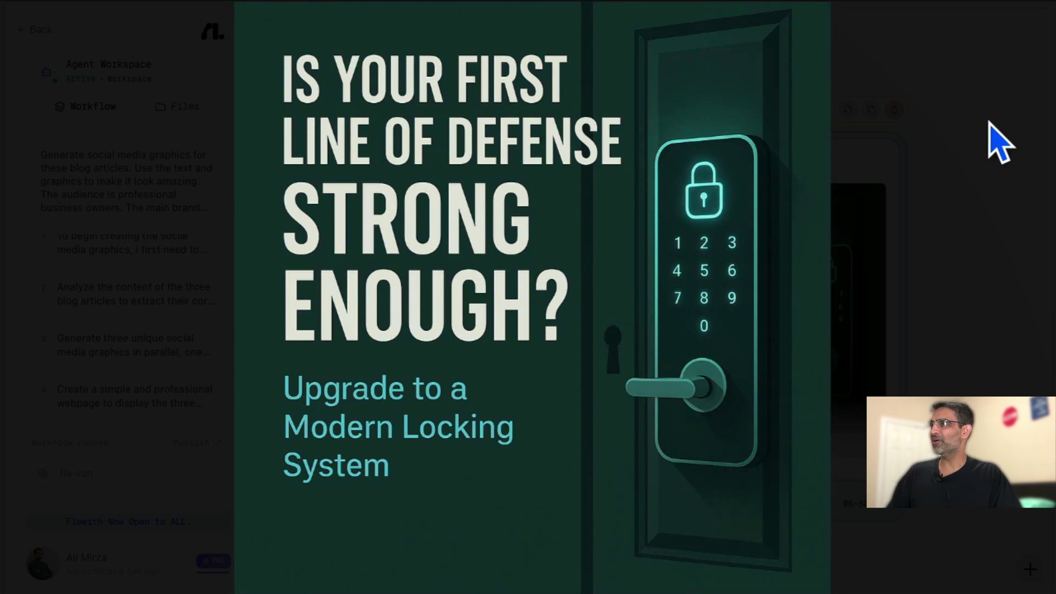
{"action": "left_click", "coordinate": [926, 289]}
{"action": "left_click", "coordinate": [755, 316]}
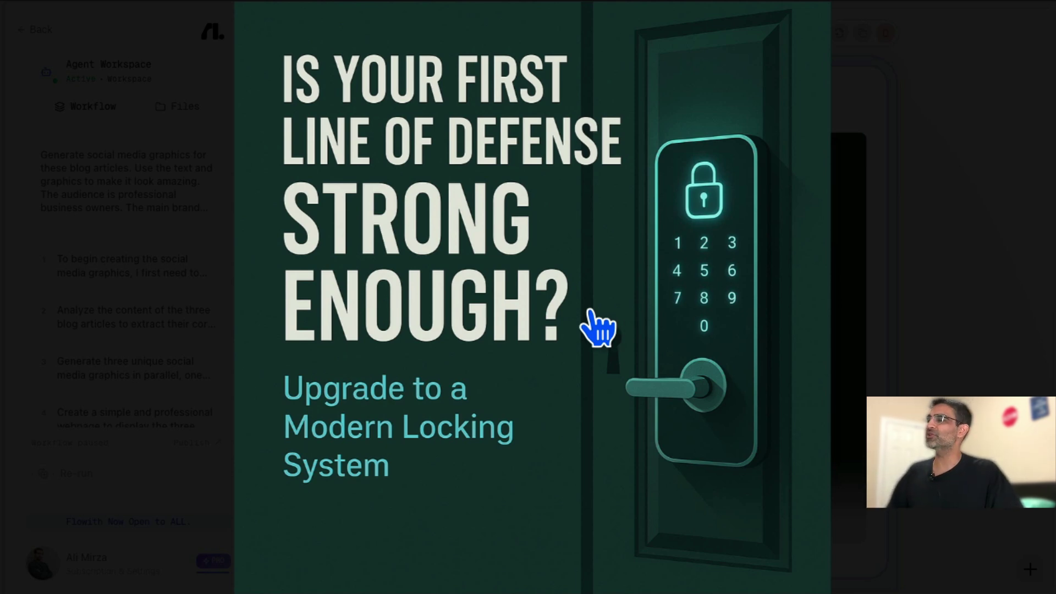
{"action": "left_click", "coordinate": [971, 234]}
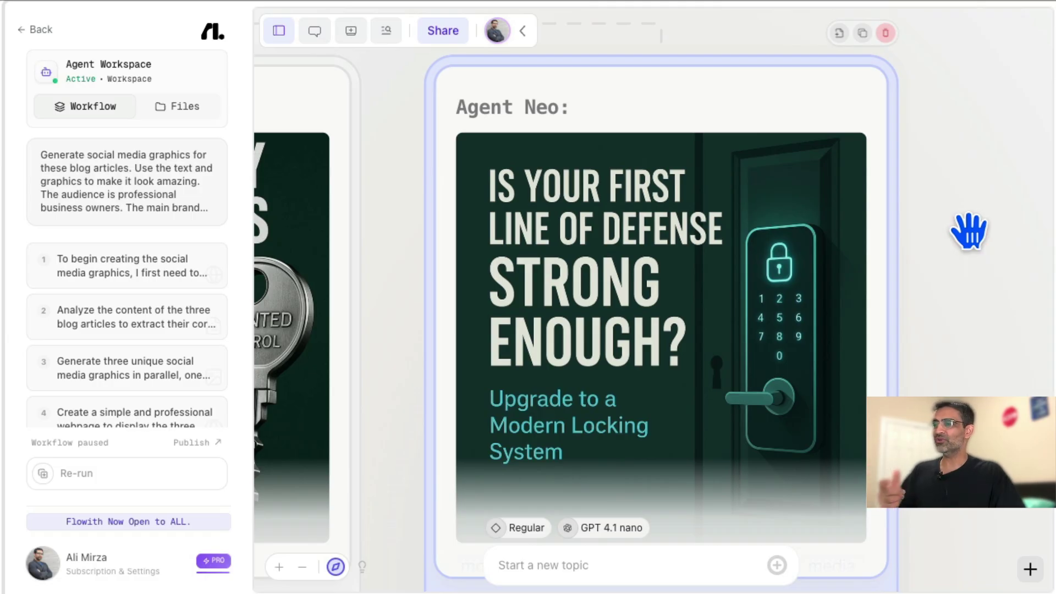
{"action": "left_click", "coordinate": [48, 31]}
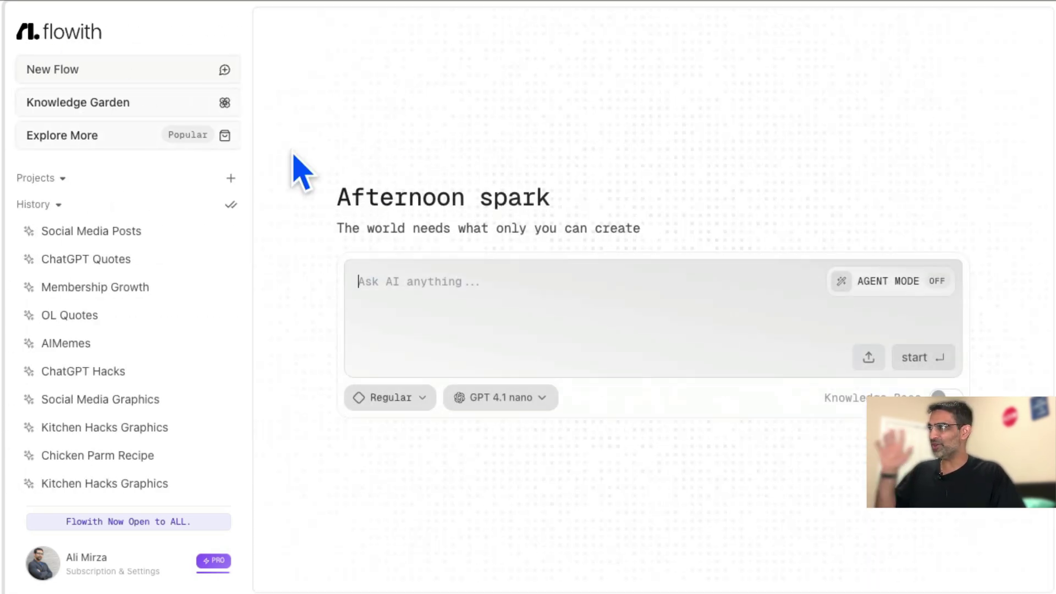
Switch Agent Mode on in the 'Ask AI anything' box to bring up the Agent Neo task box.
{"action": "left_click", "coordinate": [412, 322]}
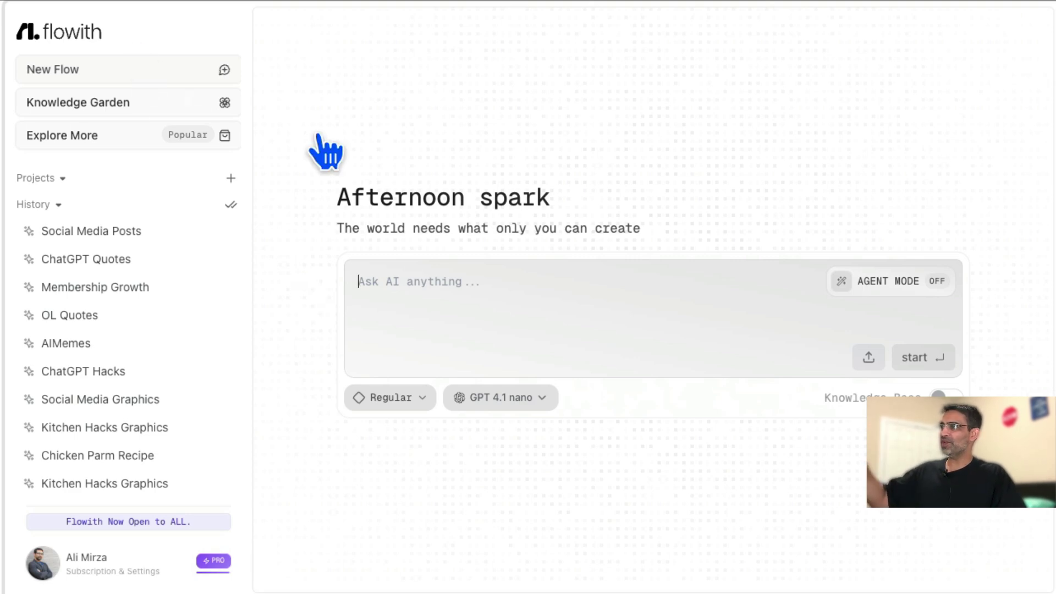
{"action": "left_click", "coordinate": [894, 281]}
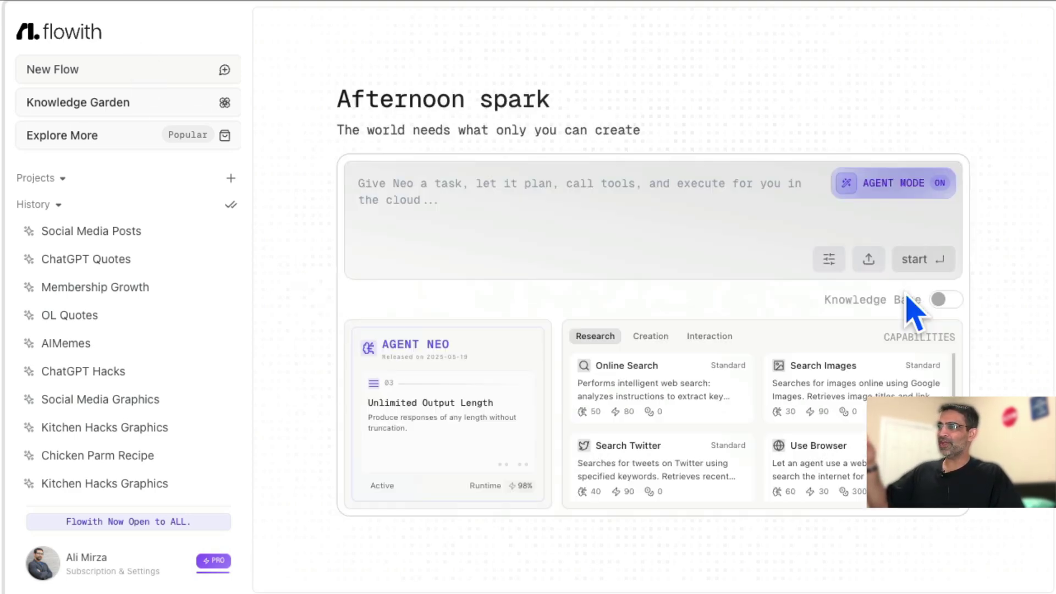